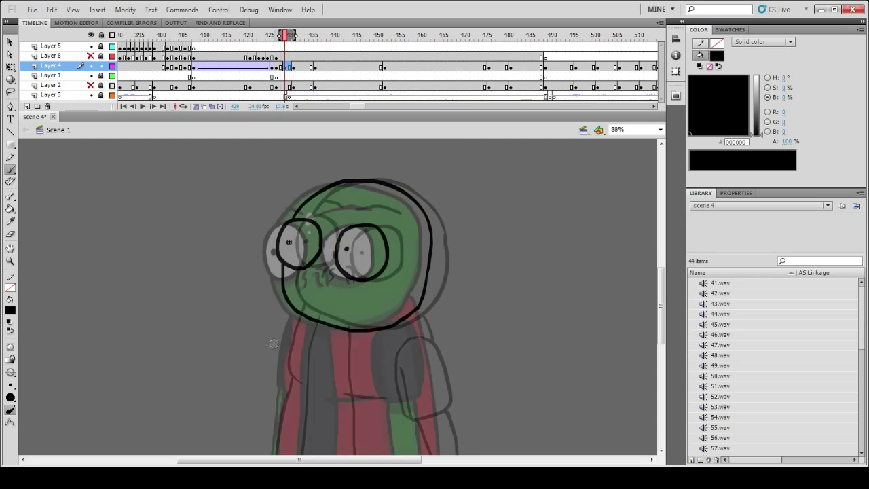
Step: Ink the character's face, jacket and hanging near arm on Layer 4 at frame 429, following the onion-skin poses
{"action": "scroll", "coordinate": [337, 292], "scroll_direction": "down", "scroll_amount": 3}
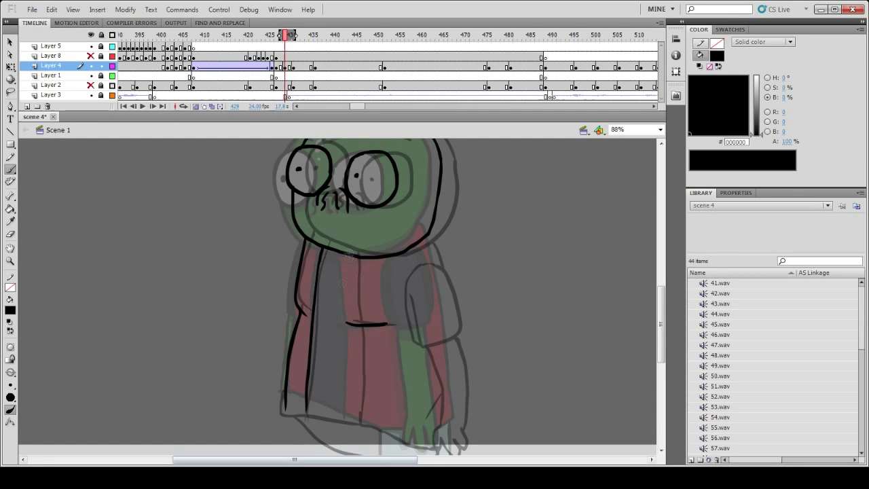
{"action": "scroll", "coordinate": [384, 264], "scroll_direction": "down", "scroll_amount": 1}
{"action": "scroll", "coordinate": [383, 264], "scroll_direction": "down", "scroll_amount": 1}
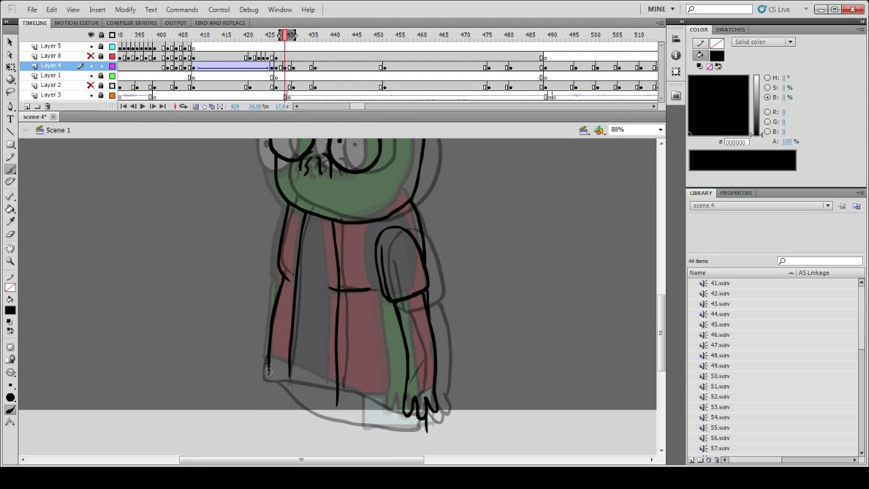
{"action": "scroll", "coordinate": [275, 369], "scroll_direction": "up", "scroll_amount": 5}
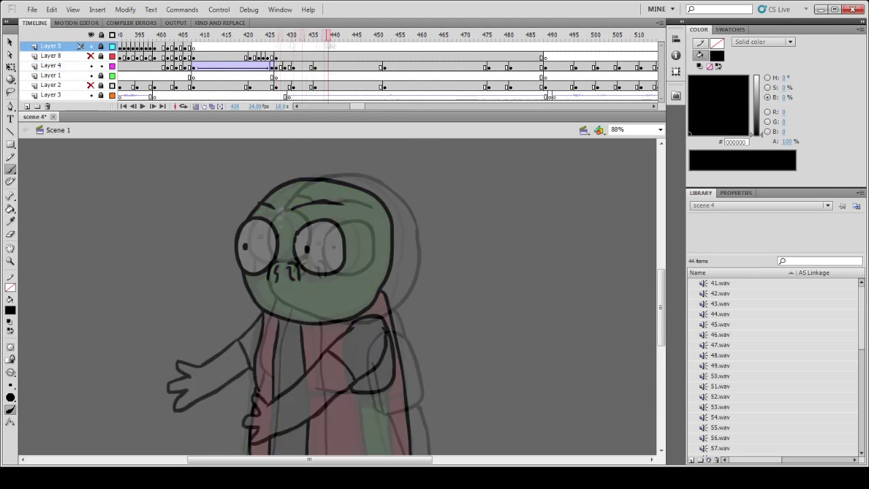
Step: Duplicate the frame 429 drawing into a new keyframe at frame 435 on Layer 4 and play the motion through
{"action": "key", "text": "ctrl+a"}
{"action": "key", "text": "period"}
{"action": "key", "text": "period"}
{"action": "key", "text": "period"}
{"action": "key", "text": "period"}
{"action": "key", "text": "period"}
{"action": "key", "text": "period"}
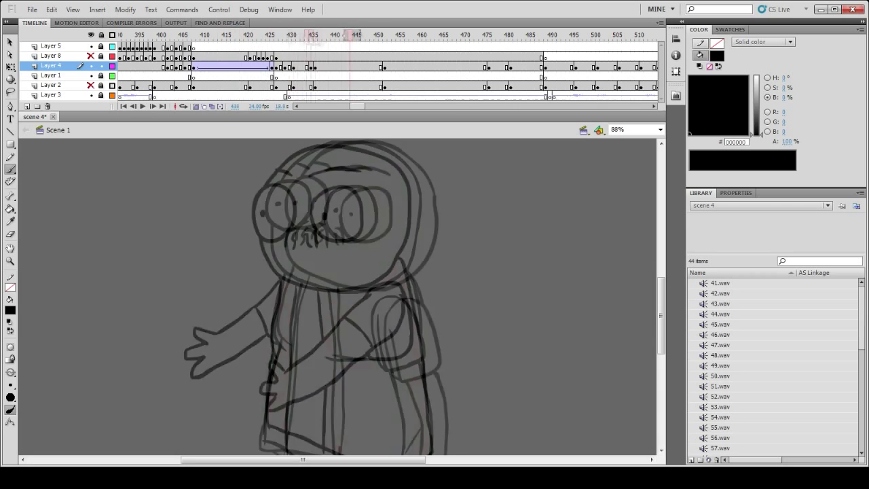
Step: Remove the hanging near arm and the sleeve's lower edge from the frame 435 drawing
{"action": "key", "text": "e"}
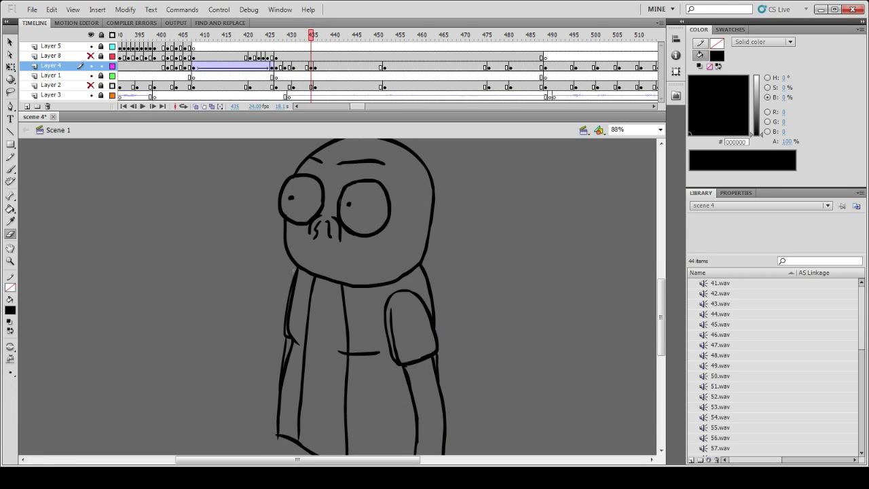
{"action": "scroll", "coordinate": [288, 295], "scroll_direction": "down", "scroll_amount": 3}
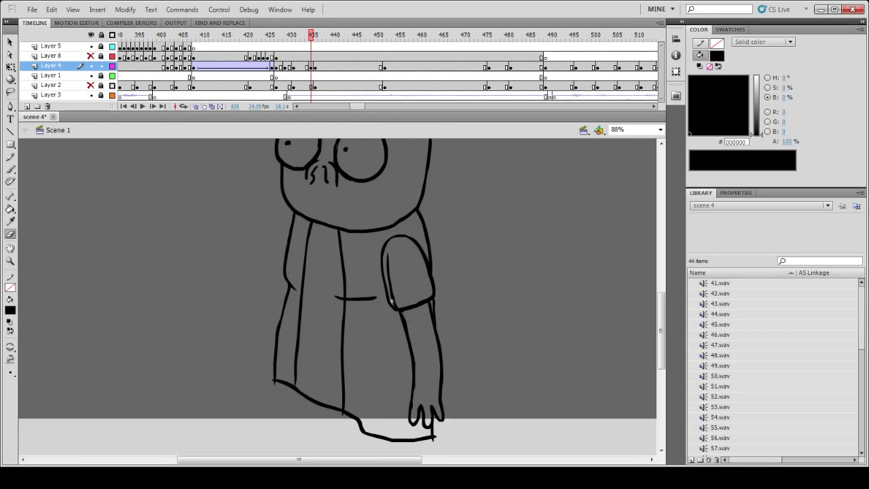
{"action": "key", "text": "Delete"}
{"action": "scroll", "coordinate": [305, 408], "scroll_direction": "up", "scroll_amount": 2}
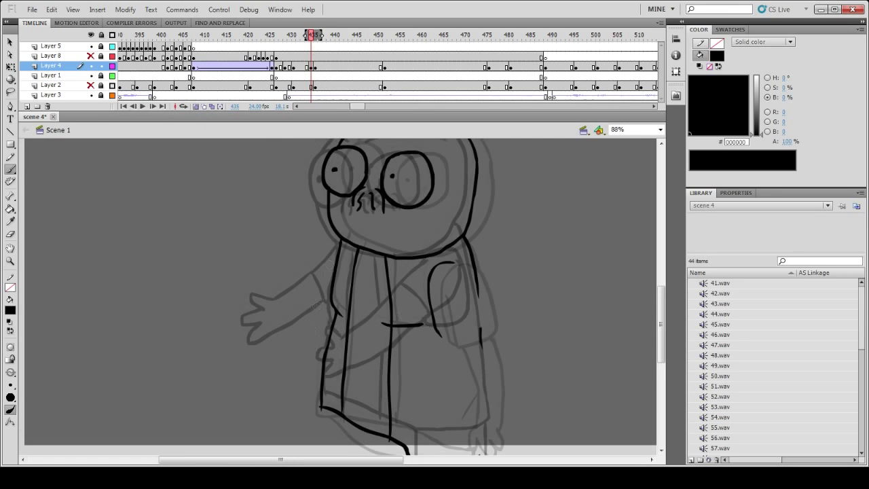
Step: Draw both arms reaching forward with open hands at frame 435, using the outstretched pose in the following frame as a guide
{"action": "key", "text": "b"}
{"action": "key", "text": "period"}
{"action": "key", "text": "period"}
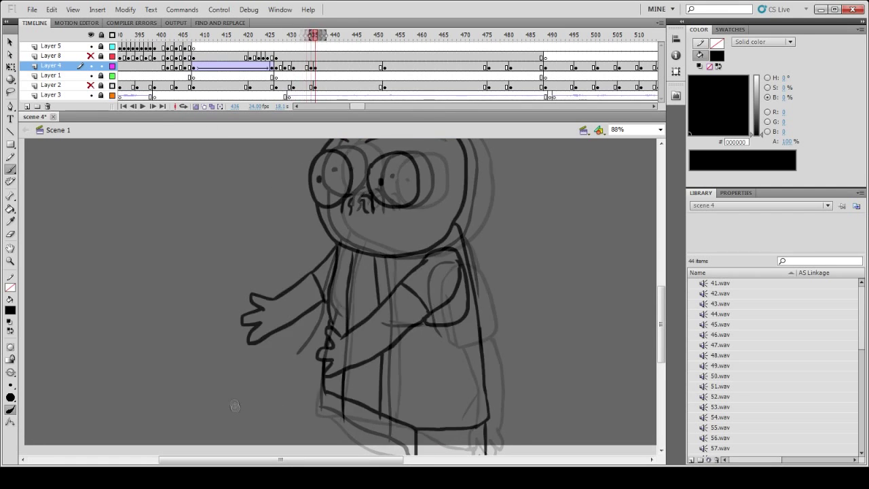
{"action": "key", "text": "comma"}
{"action": "key", "text": "comma"}
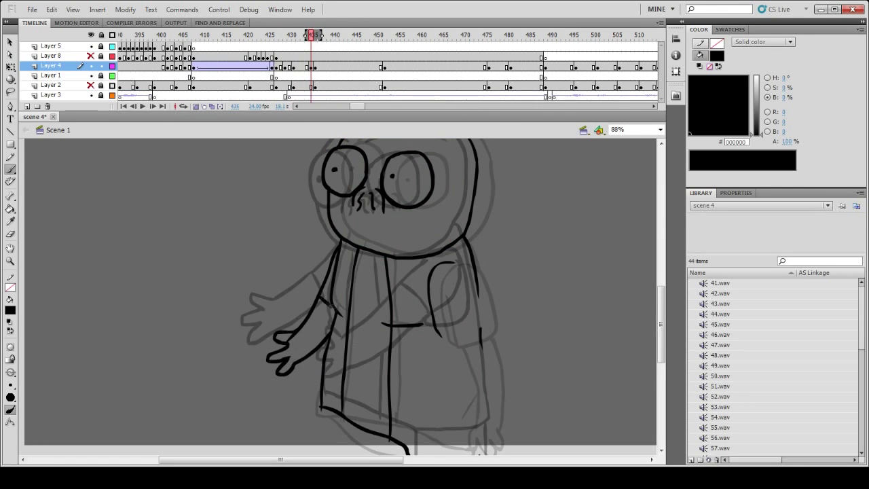
{"action": "scroll", "coordinate": [340, 305], "scroll_direction": "down", "scroll_amount": 1}
{"action": "left_click_drag", "start_coordinate": [463, 288], "coordinate": [372, 356]}
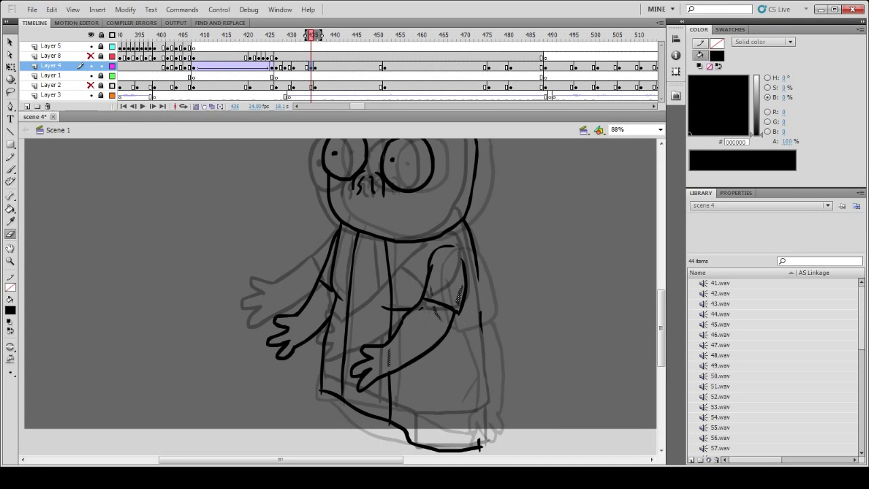
Step: Complete the jacket's back edge and lower hem at frame 435, using the frame 429 drawing as reference
{"action": "key", "text": "comma"}
{"action": "key", "text": "comma"}
{"action": "key", "text": "comma"}
{"action": "key", "text": "comma"}
{"action": "key", "text": "comma"}
{"action": "key", "text": "comma"}
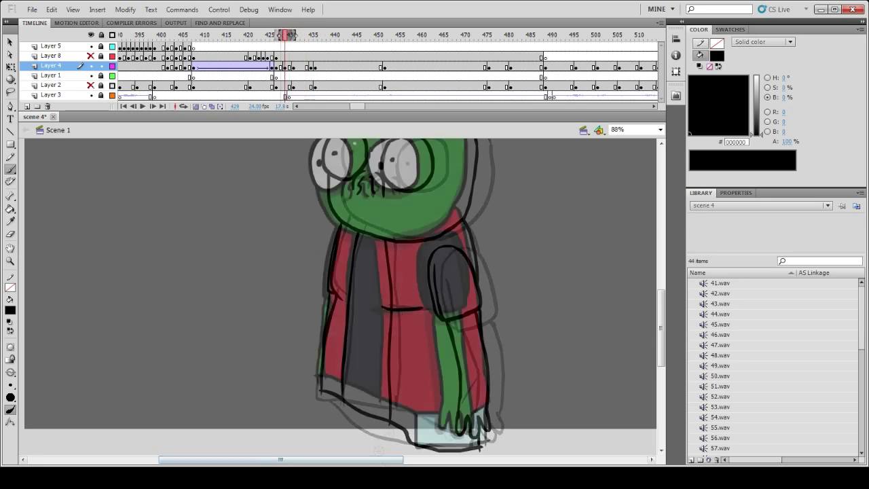
{"action": "key", "text": "l"}
{"action": "mouse_move", "coordinate": [453, 417]}
{"action": "left_mouse_down"}
{"action": "mouse_move", "coordinate": [391, 409]}
{"action": "mouse_move", "coordinate": [455, 427]}
{"action": "left_mouse_up"}
{"action": "key", "text": "period"}
{"action": "key", "text": "period"}
{"action": "key", "text": "period"}
{"action": "key", "text": "period"}
{"action": "key", "text": "period"}
{"action": "key", "text": "period"}
{"action": "key", "text": "b"}
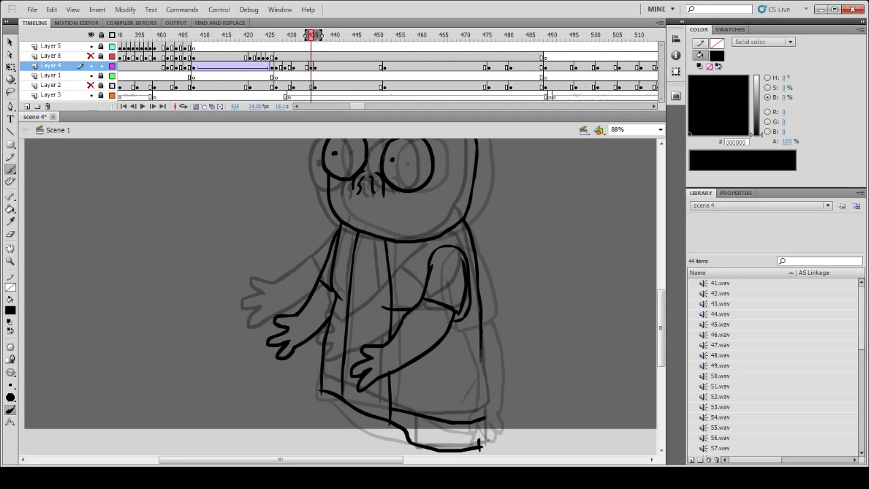
Step: Add a keyframe at frame 434 on Layer 4 and trace the character's head with eyes and nose lines
{"action": "key", "text": "comma"}
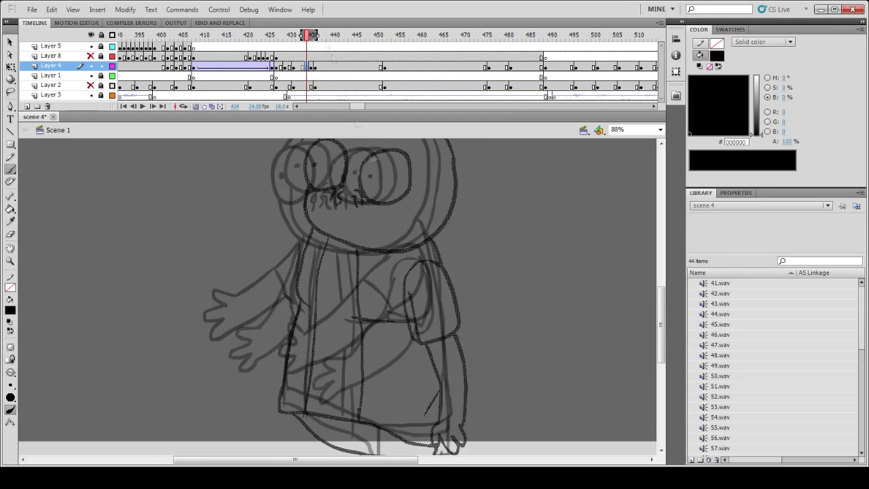
{"action": "scroll", "coordinate": [339, 298], "scroll_direction": "up", "scroll_amount": 3}
{"action": "left_click_drag", "start_coordinate": [296, 233], "coordinate": [332, 269]}
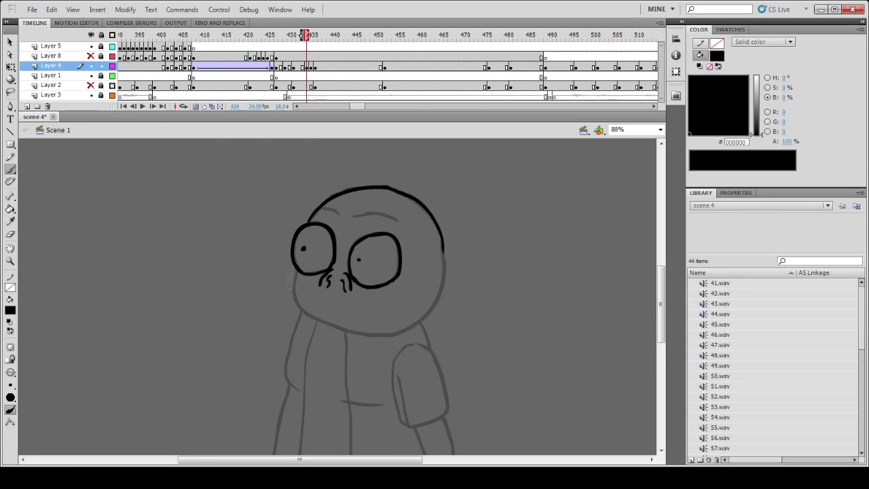
Step: Adjust the frame 434 head with Free Transform and compare its placement with the frame 435 pose
{"action": "key", "text": "q"}
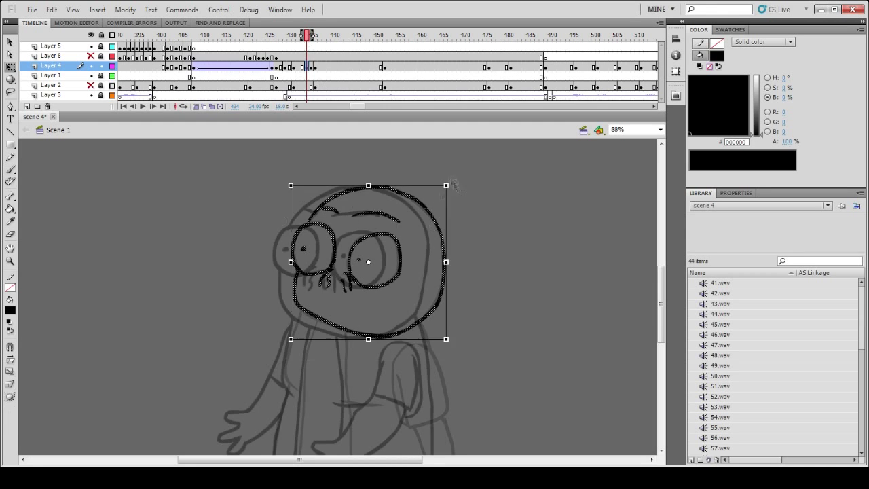
{"action": "key", "text": "v"}
{"action": "key", "text": "period"}
{"action": "key", "text": "period"}
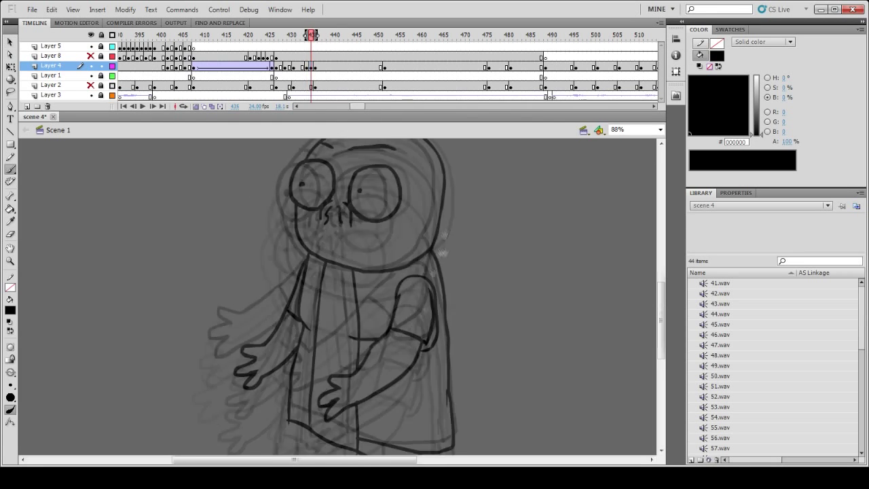
{"action": "key", "text": "b"}
{"action": "key", "text": "comma"}
{"action": "key", "text": "comma"}
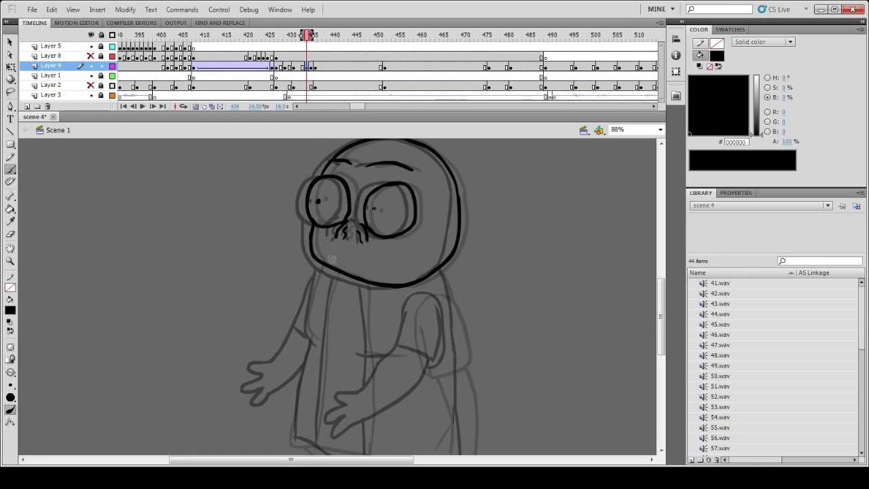
Step: Shift the head in-between on Layer 4 from frame 434 to frame 433
{"action": "key", "text": "period"}
{"action": "key", "text": "period"}
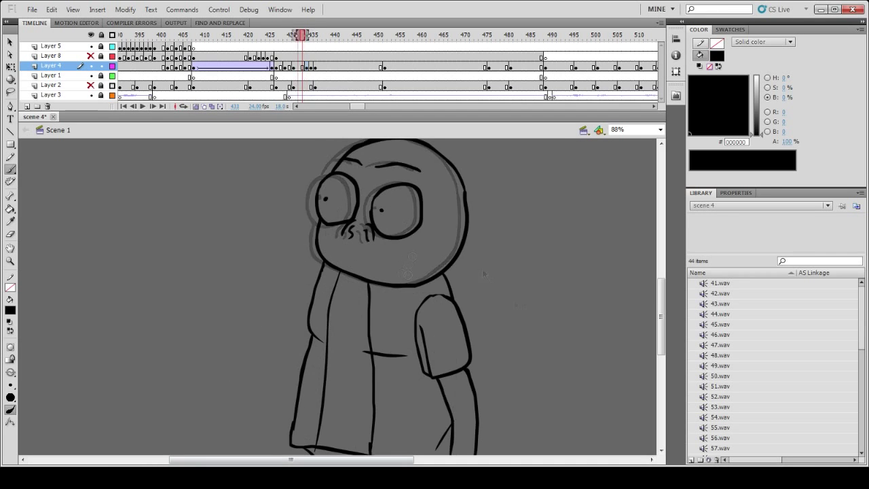
{"action": "key", "text": "comma"}
{"action": "key", "text": "comma"}
{"action": "left_click", "coordinate": [308, 67]}
{"action": "key", "text": "comma"}
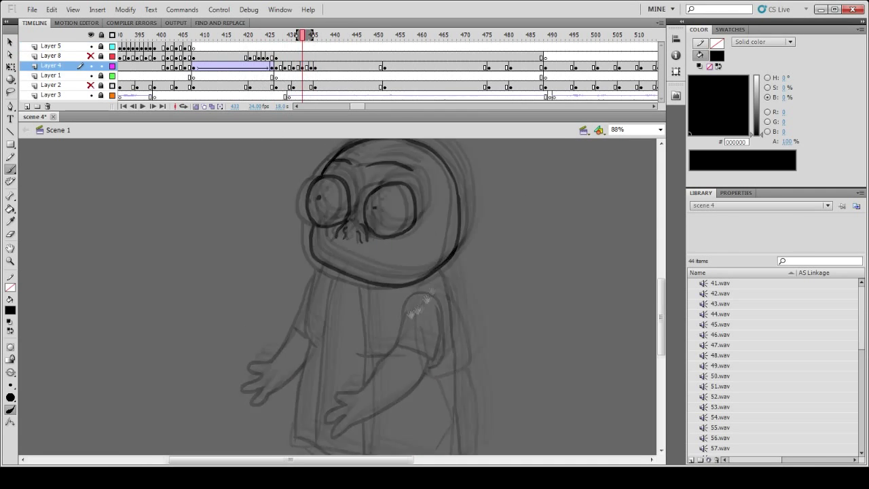
Step: Play the motion through and draw the near sleeve, arm and hand at frame 433 on Layer 4
{"action": "scroll", "coordinate": [464, 412], "scroll_direction": "down", "scroll_amount": 4}
{"action": "key", "text": "period"}
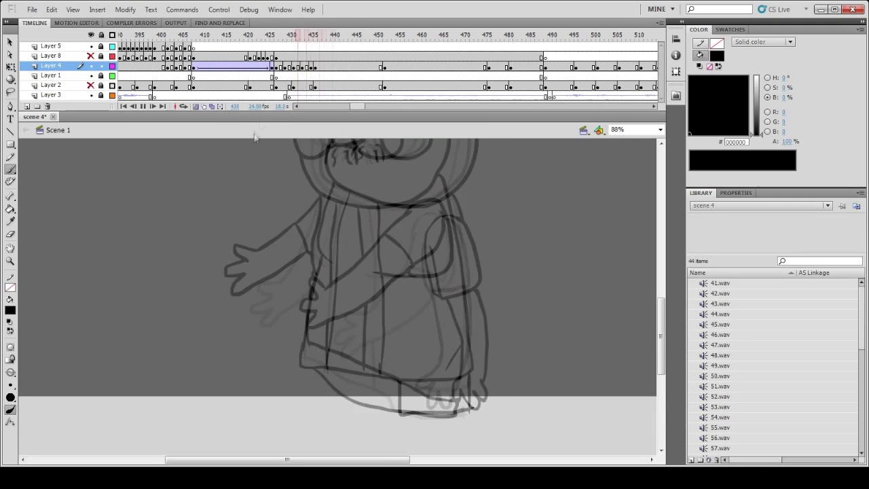
{"action": "key", "text": "period"}
{"action": "left_click", "coordinate": [305, 45]}
{"action": "scroll", "coordinate": [408, 272], "scroll_direction": "up", "scroll_amount": 2}
{"action": "left_click", "coordinate": [306, 67]}
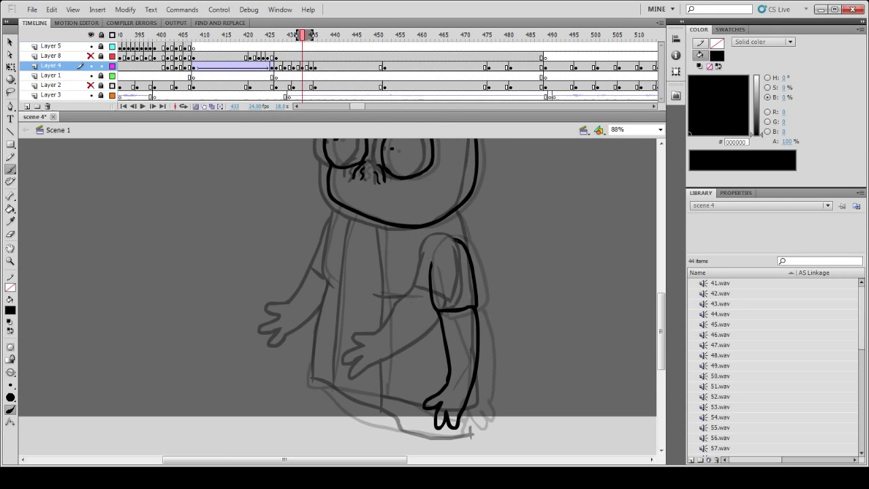
Step: Rotate the near arm slightly forward at frame 433 and check it against the next frame
{"action": "key", "text": "q"}
{"action": "left_click_drag", "start_coordinate": [479, 421], "coordinate": [463, 423]}
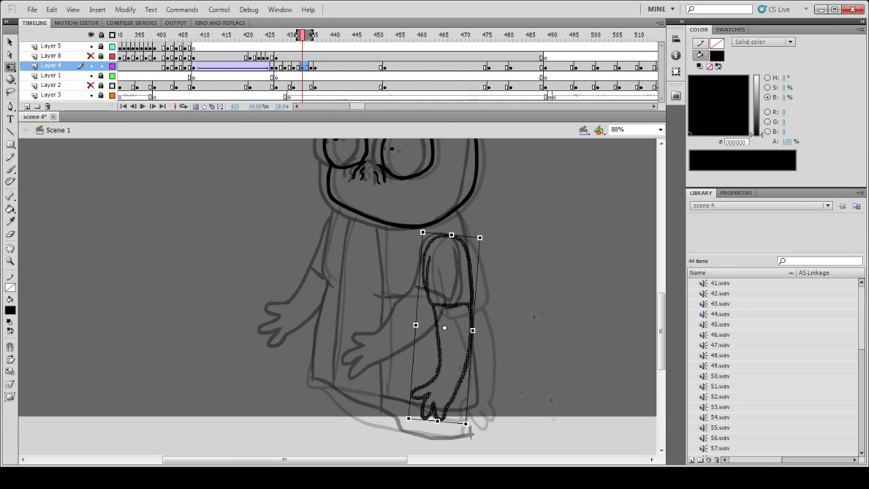
{"action": "key", "text": "period"}
{"action": "key", "text": "comma"}
Step: Draw the jacket's front edges, pocket line, centre seam and the partly hidden far arm at frame 433
{"action": "key", "text": "b"}
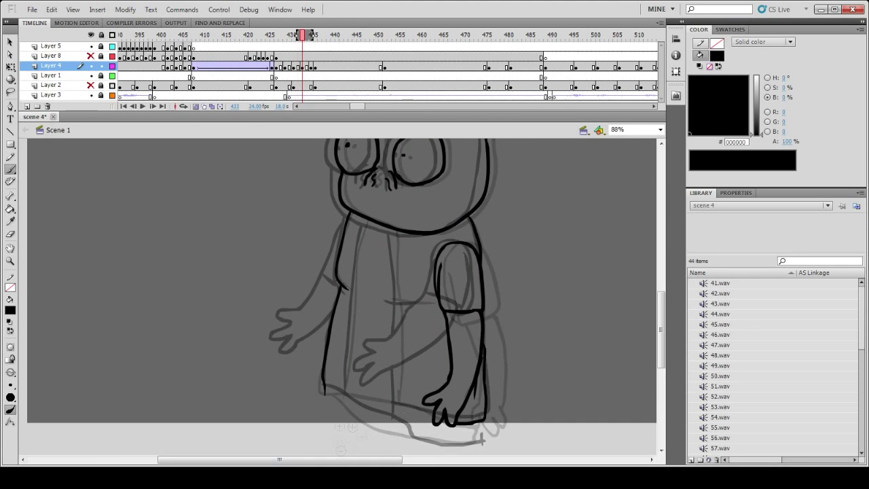
{"action": "left_click_drag", "start_coordinate": [389, 298], "coordinate": [428, 305]}
{"action": "left_click_drag", "start_coordinate": [331, 289], "coordinate": [306, 364]}
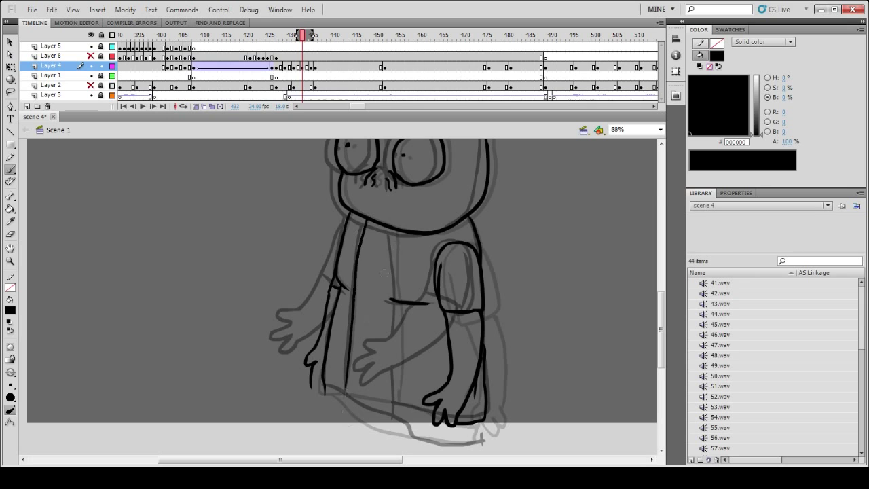
{"action": "left_click_drag", "start_coordinate": [396, 330], "coordinate": [395, 432]}
Step: Close the jacket's lower hem and draw the lower body outline beneath it at frame 433
{"action": "key", "text": "period"}
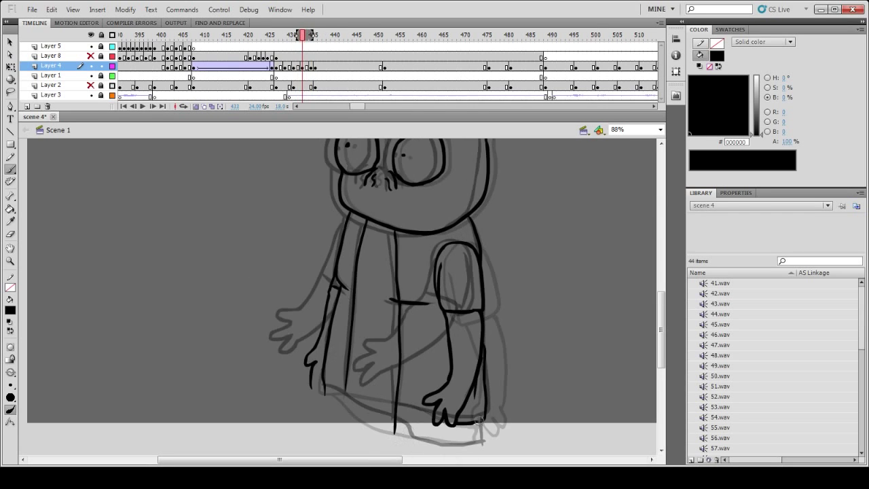
{"action": "key", "text": "comma"}
{"action": "left_click_drag", "start_coordinate": [479, 416], "coordinate": [479, 445]}
{"action": "scroll", "coordinate": [407, 374], "scroll_direction": "up", "scroll_amount": 5}
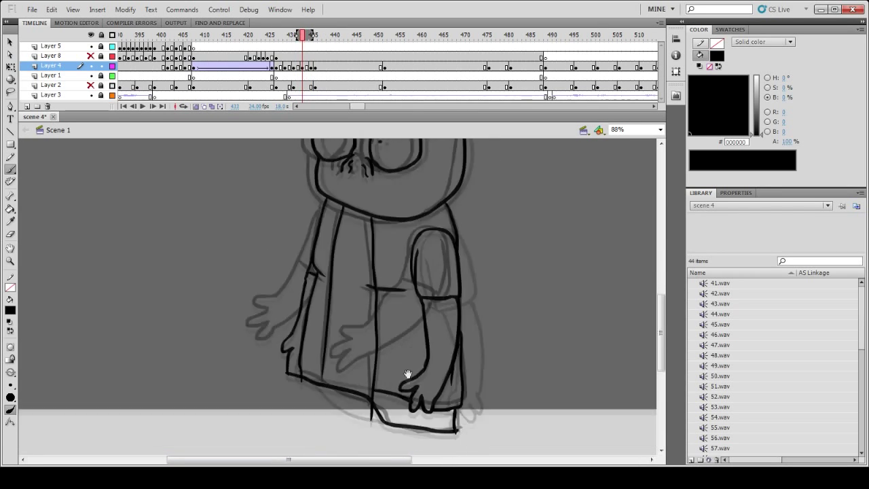
Step: Play the motion, add a keyframe at frame 445 on Layer 4, and reposition the head separately from the body
{"action": "key", "text": "Return"}
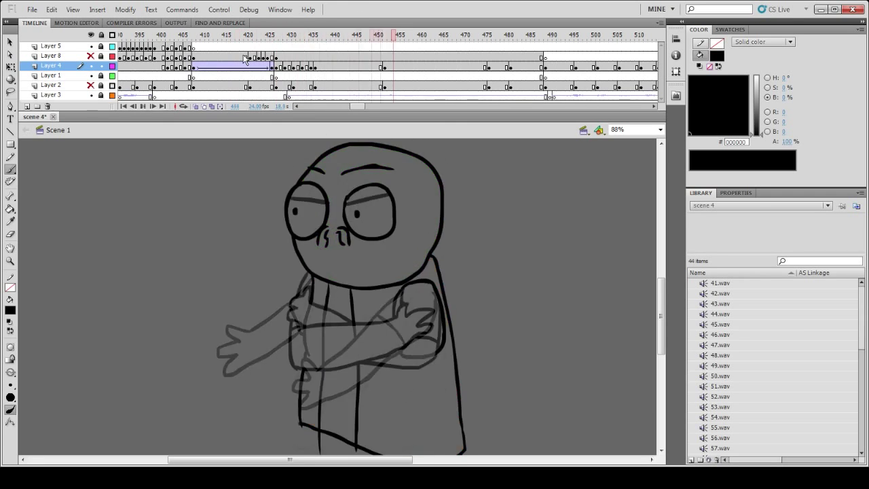
{"action": "left_click", "coordinate": [354, 66]}
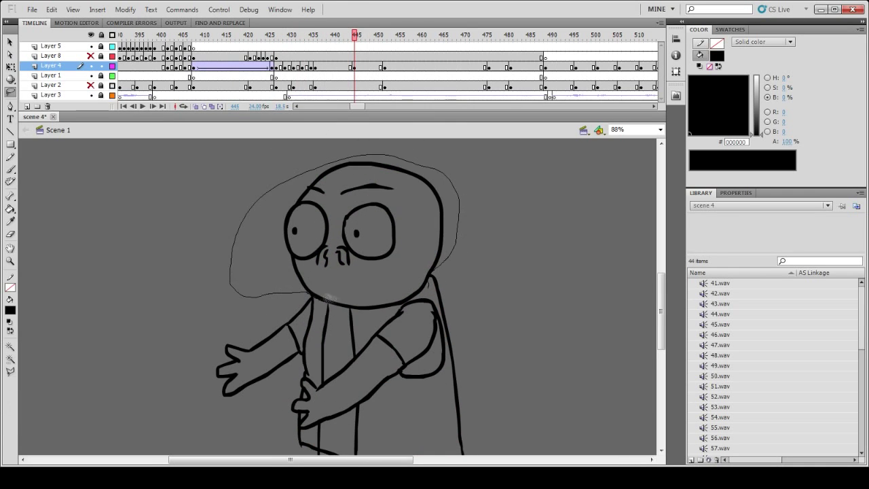
{"action": "left_click", "coordinate": [382, 66], "text": "shift"}
{"action": "key", "text": "ctrl+equal"}
{"action": "key", "text": "ctrl+equal"}
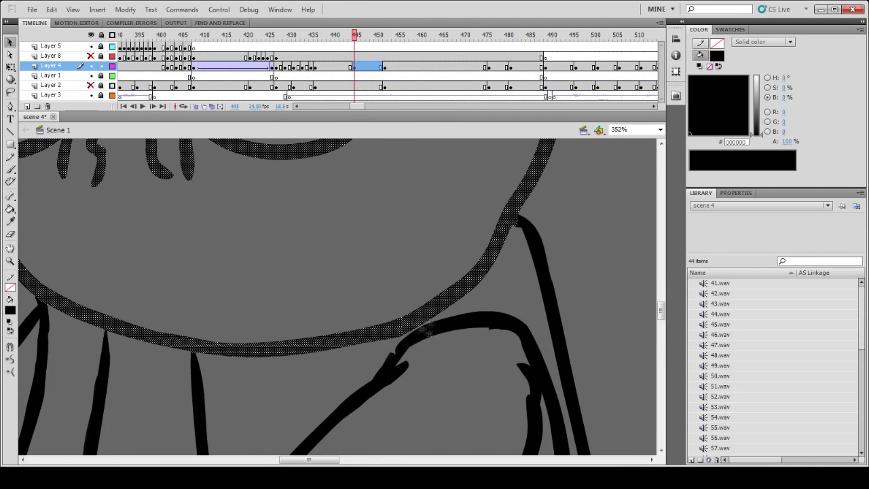
{"action": "key", "text": "ctrl+minus"}
{"action": "key", "text": "ctrl+minus"}
{"action": "key", "text": "q"}
{"action": "key", "text": "b"}
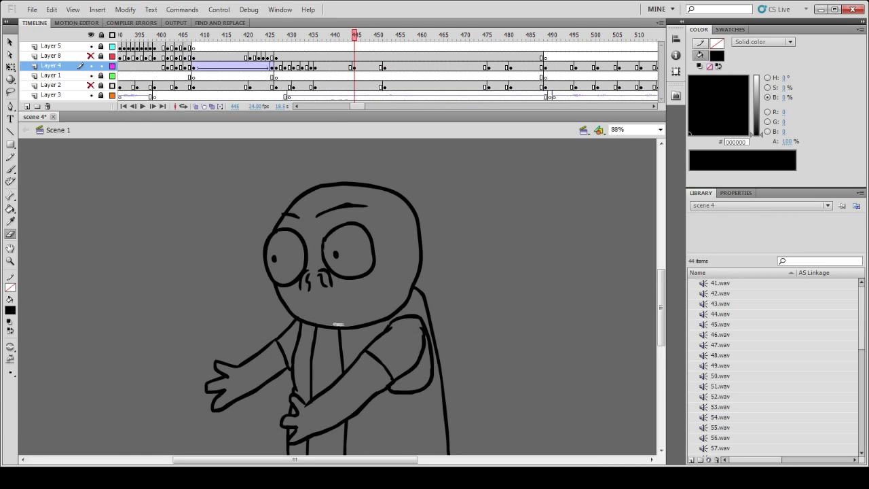
Step: With onion skin on, add a keyframe at frame 444 on Layer 4 and tilt the head into an in-between position
{"action": "key", "text": "alt+shift+o"}
{"action": "key", "text": "comma"}
{"action": "key", "text": "l"}
{"action": "key", "text": "ctrl+equal"}
{"action": "key", "text": "ctrl+equal"}
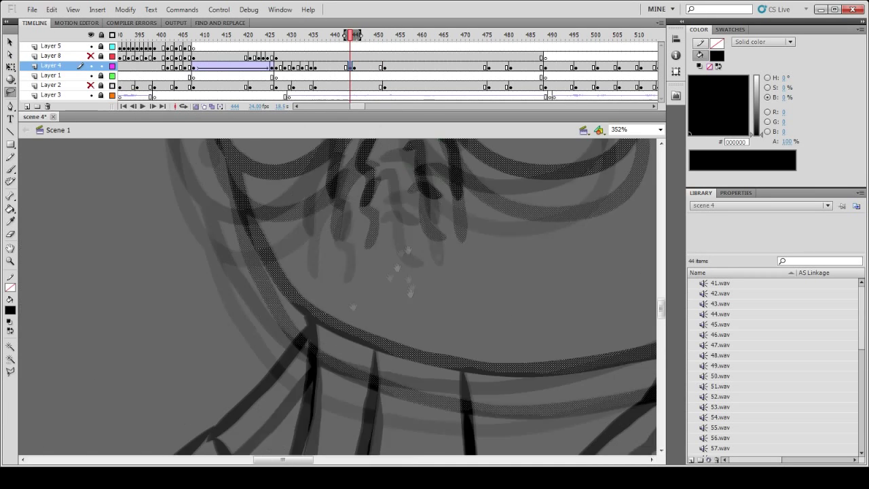
{"action": "mouse_move", "coordinate": [434, 303]}
{"action": "left_mouse_down"}
{"action": "mouse_move", "coordinate": [401, 276]}
{"action": "mouse_move", "coordinate": [404, 281]}
{"action": "left_mouse_up"}
{"action": "key", "text": "ctrl+minus"}
{"action": "key", "text": "ctrl+minus"}
{"action": "key", "text": "q"}
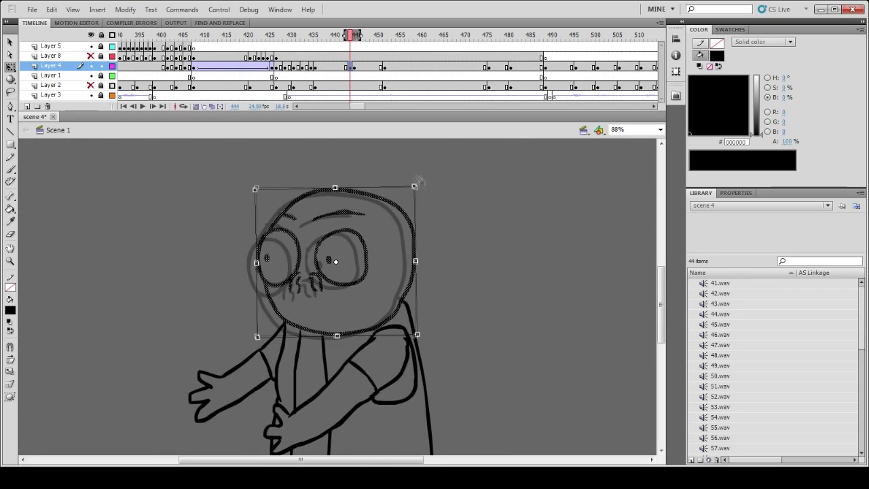
{"action": "key", "text": "v"}
{"action": "key", "text": "b"}
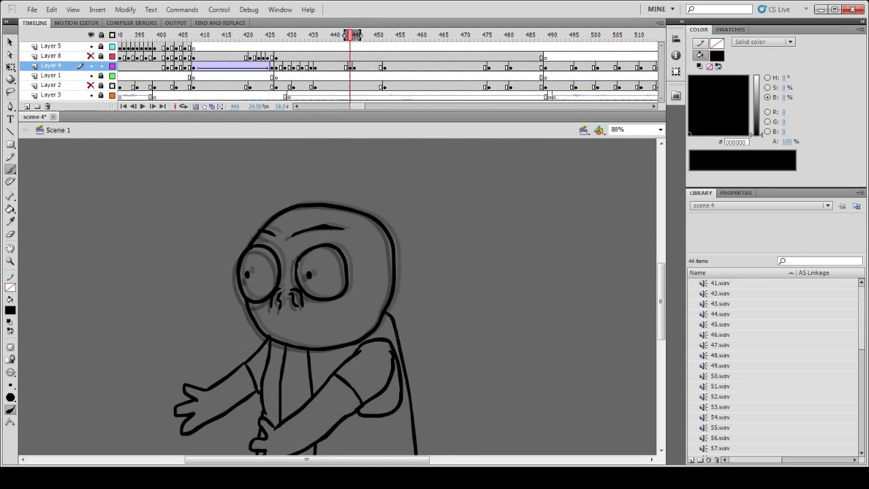
Step: Add a keyframe at frame 447 on Layer 4 holding the outstretched-arms drawing
{"action": "key", "text": "v"}
{"action": "key", "text": "period"}
{"action": "key", "text": "period"}
{"action": "key", "text": "period"}
{"action": "key", "text": "period"}
{"action": "key", "text": "period"}
{"action": "key", "text": "period"}
{"action": "key", "text": "period"}
{"action": "key", "text": "period"}
{"action": "key", "text": "period"}
{"action": "key", "text": "period"}
{"action": "key", "text": "period"}
{"action": "key", "text": "period"}
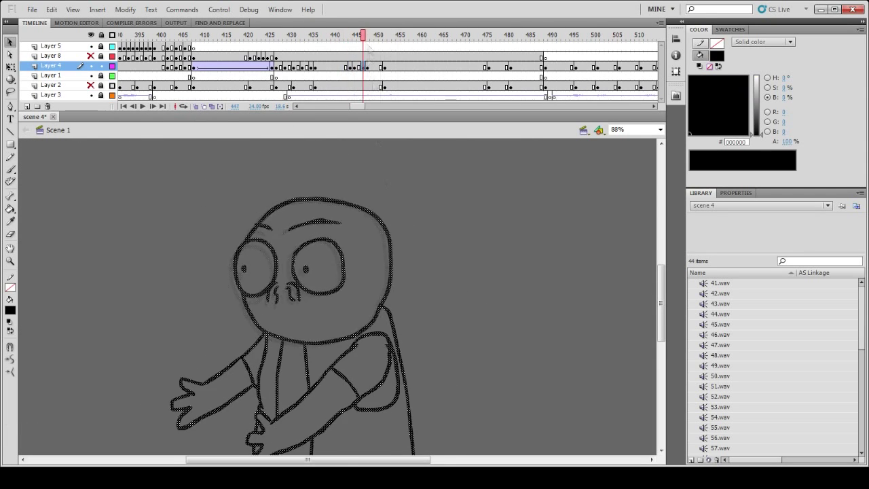
Step: Retime the head-motion keyframes on Layer 4 to between about frames 440 and 445 and play the sequence back
{"action": "key", "text": "comma"}
{"action": "key", "text": "comma"}
{"action": "key", "text": "comma"}
{"action": "key", "text": "comma"}
{"action": "key", "text": "comma"}
{"action": "key", "text": "comma"}
{"action": "key", "text": "comma"}
{"action": "key", "text": "comma"}
{"action": "key", "text": "comma"}
{"action": "key", "text": "comma"}
{"action": "key", "text": "comma"}
{"action": "key", "text": "comma"}
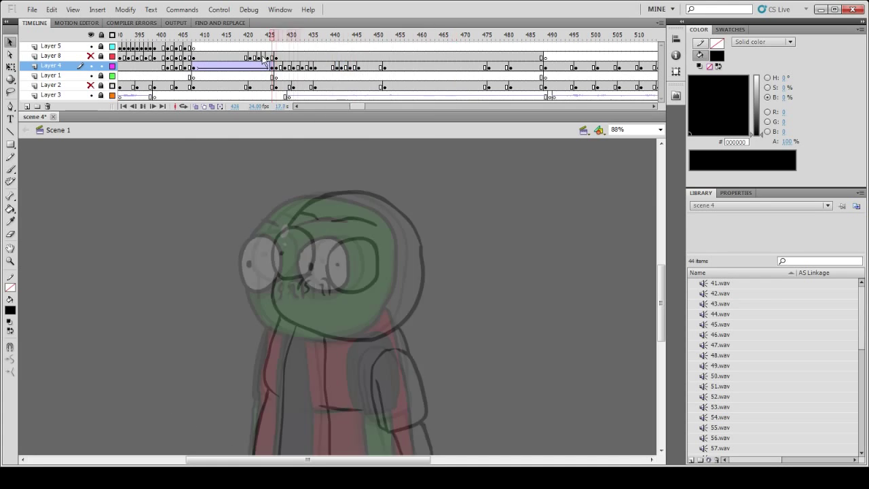
Step: With onion skin on, add a keyframe at frame 452 on Layer 4 between the outstretched-arms and crossed-arms drawings
{"action": "left_click", "coordinate": [385, 68]}
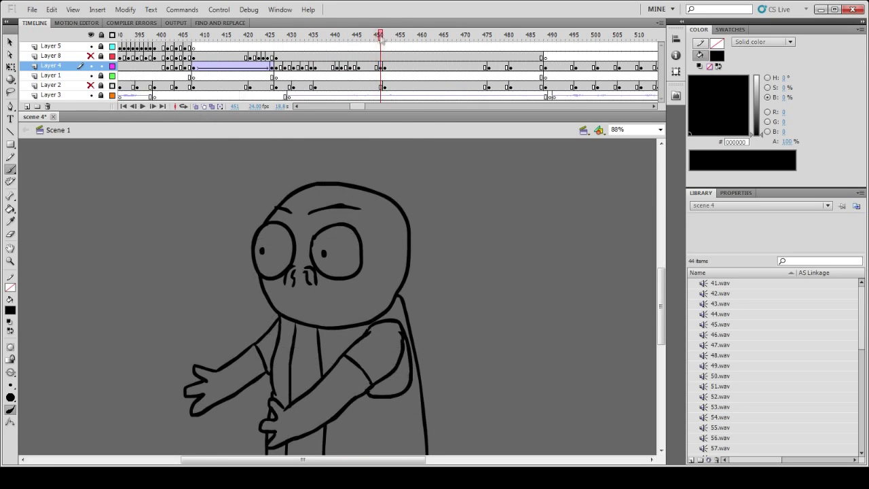
{"action": "key", "text": "b"}
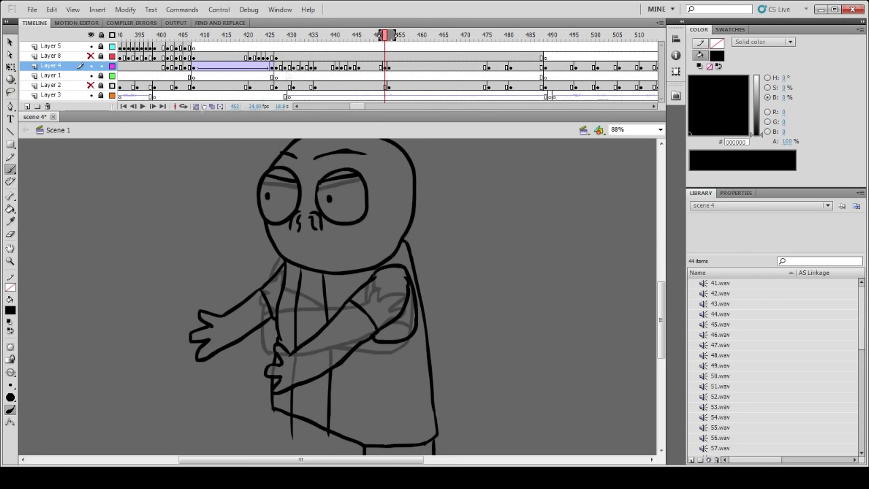
{"action": "mouse_move", "coordinate": [384, 36]}
{"action": "left_mouse_down"}
{"action": "mouse_move", "coordinate": [280, 37]}
{"action": "mouse_move", "coordinate": [384, 36]}
{"action": "left_mouse_up"}
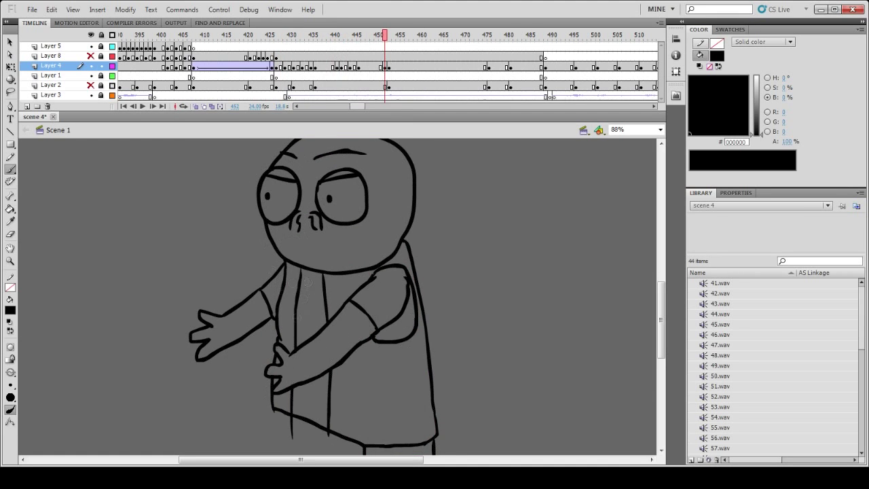
{"action": "key", "text": "b"}
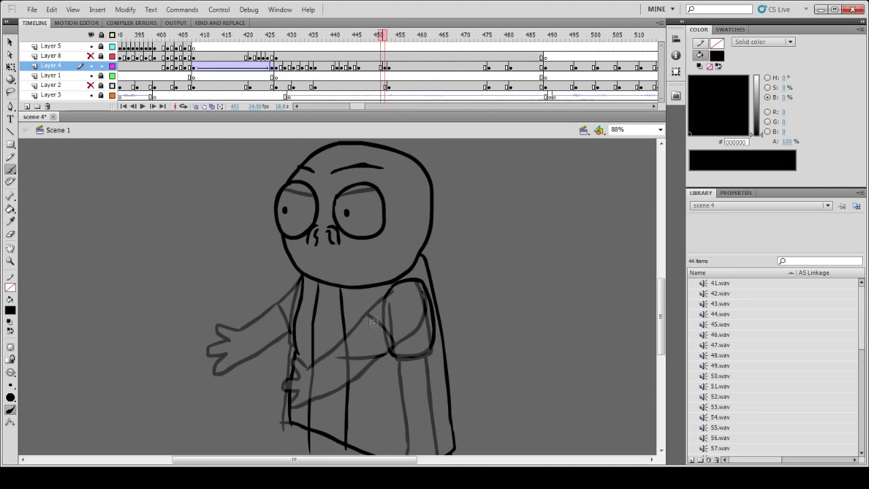
Step: Remove the hanging arms from the frame 452 drawing, leaving the head, body and shoulder sleeve
{"action": "key", "text": "comma"}
{"action": "key", "text": "e"}
{"action": "key", "text": "period"}
{"action": "scroll", "coordinate": [310, 291], "scroll_direction": "down", "scroll_amount": 1}
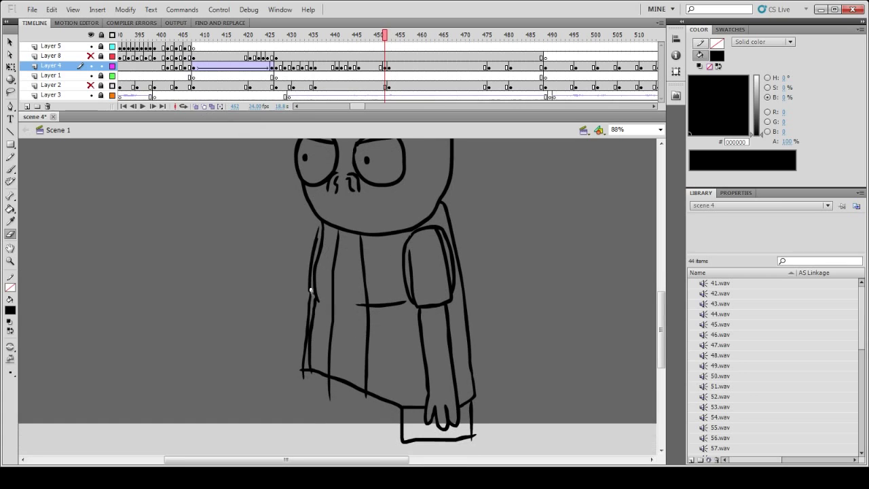
{"action": "key", "text": "Delete"}
{"action": "key", "text": "comma"}
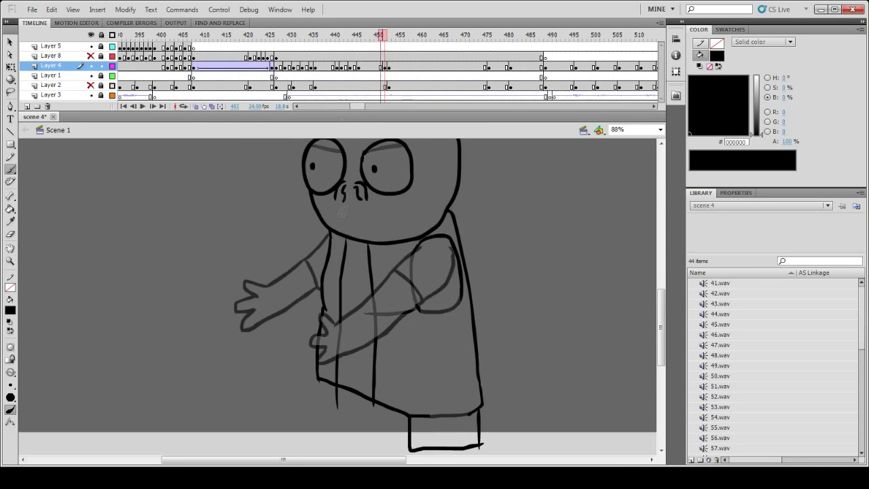
{"action": "key", "text": "period"}
Step: Draw the far arm at frame 452 with its hand curled in front of the chest, erasing body lines behind the fingers
{"action": "scroll", "coordinate": [380, 339], "scroll_direction": "up", "scroll_amount": 2}
{"action": "key", "text": "b"}
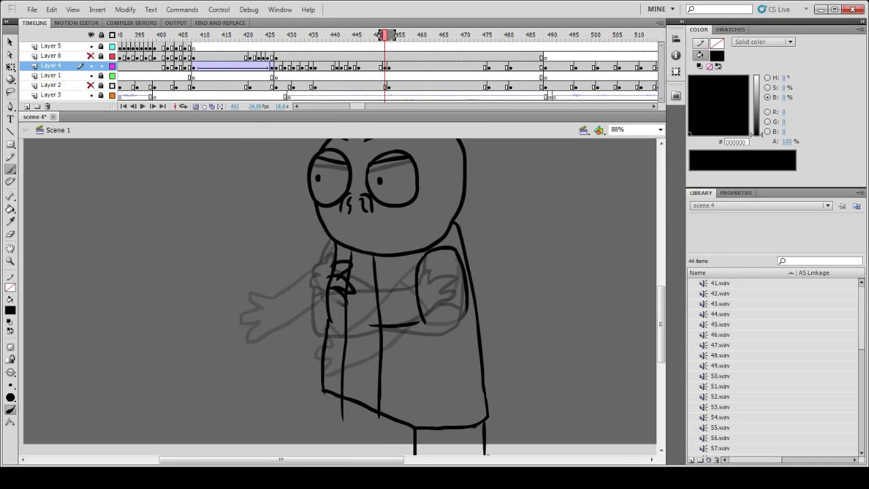
{"action": "key", "text": "e"}
{"action": "key", "text": "period"}
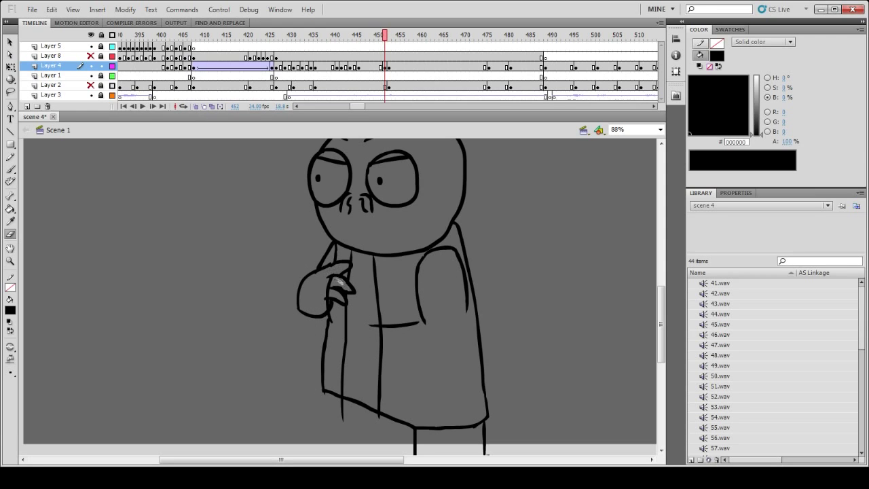
{"action": "key", "text": "b"}
{"action": "scroll", "coordinate": [326, 302], "scroll_direction": "up", "scroll_amount": 1}
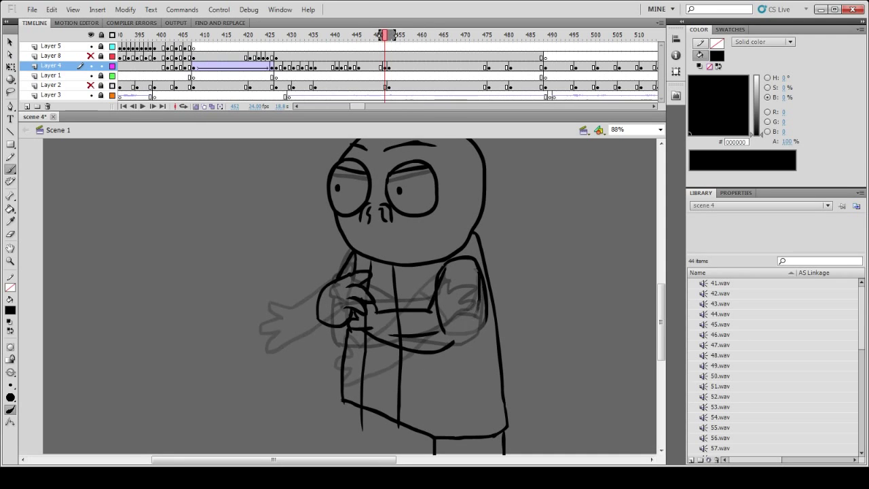
Step: Finish the near arm folded across the body at frame 452, erase overlapping shirt lines and compare with the crossed-arms drawing
{"action": "key", "text": "comma"}
{"action": "key", "text": "period"}
{"action": "key", "text": "e"}
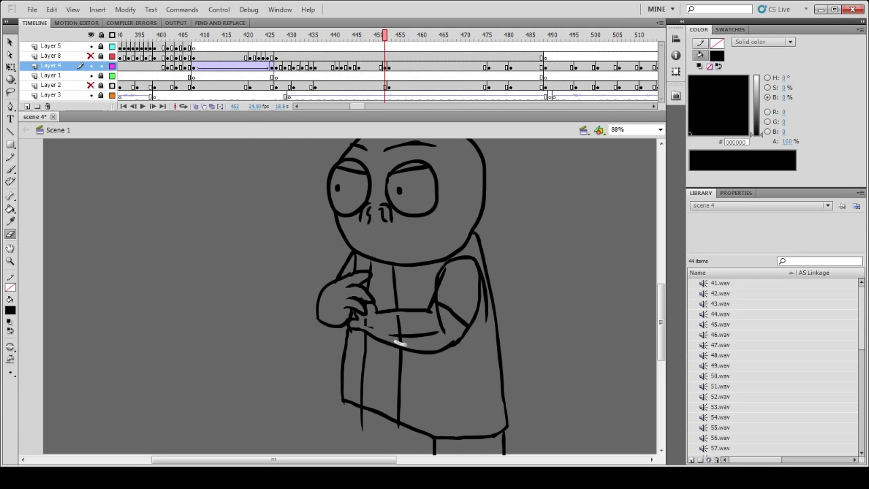
{"action": "key", "text": "l"}
{"action": "key", "text": "comma"}
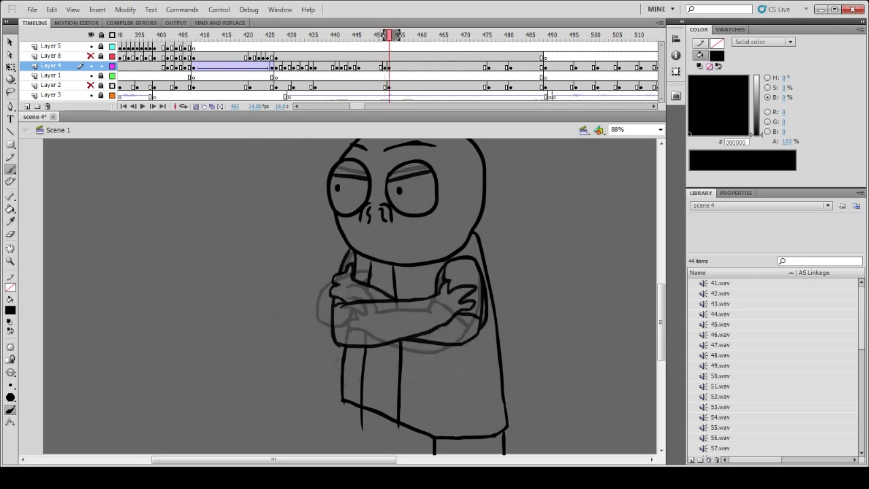
{"action": "key", "text": "comma"}
Step: Add a keyframe at frame 450 on Layer 4 with the hanging-arm pose and erase its near arm
{"action": "left_click_drag", "start_coordinate": [469, 314], "coordinate": [495, 369]}
{"action": "mouse_move", "coordinate": [387, 34]}
{"action": "left_mouse_down"}
{"action": "mouse_move", "coordinate": [363, 34]}
{"action": "mouse_move", "coordinate": [402, 47]}
{"action": "mouse_move", "coordinate": [387, 34]}
{"action": "mouse_move", "coordinate": [400, 33]}
{"action": "mouse_move", "coordinate": [358, 34]}
{"action": "mouse_move", "coordinate": [376, 34]}
{"action": "left_mouse_up"}
{"action": "left_click", "coordinate": [376, 66]}
{"action": "key", "text": "e"}
{"action": "scroll", "coordinate": [349, 298], "scroll_direction": "down", "scroll_amount": 1}
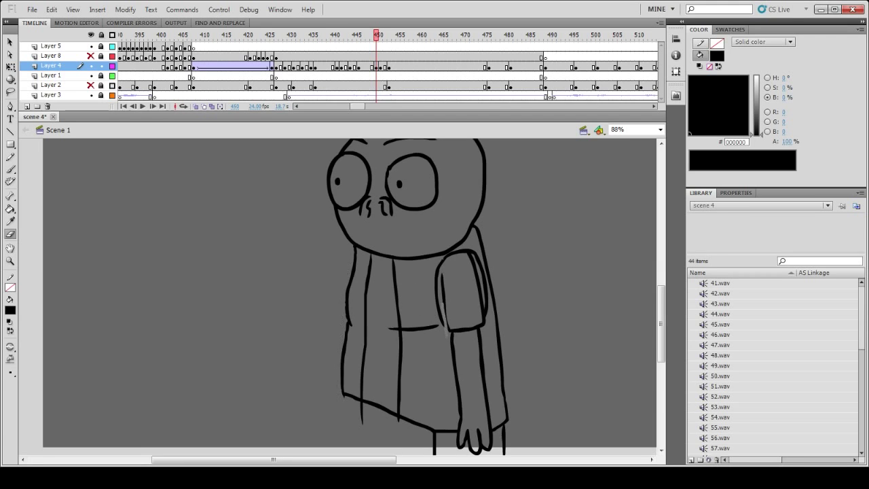
Step: Lasso the sleeve line below the near shoulder in the outstretched-arms drawing at frame 449
{"action": "scroll", "coordinate": [475, 306], "scroll_direction": "down", "scroll_amount": 1}
{"action": "key", "text": "comma"}
{"action": "key", "text": "comma"}
{"action": "left_click_drag", "start_coordinate": [485, 273], "coordinate": [438, 298]}
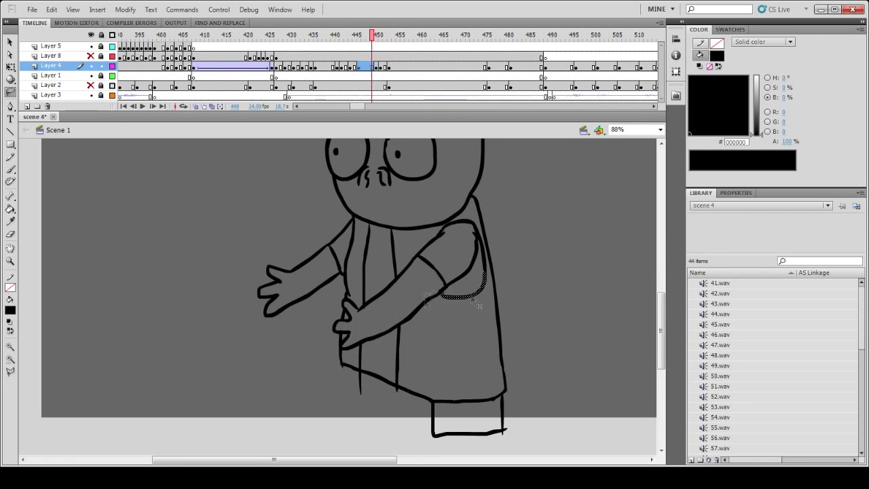
{"action": "scroll", "coordinate": [442, 287], "scroll_direction": "up", "scroll_amount": 1}
Step: With onion skin on, draw the far hand at frame 450 with raised, curled fingers between the neighbouring poses
{"action": "key", "text": "period"}
{"action": "key", "text": "period"}
{"action": "key", "text": "b"}
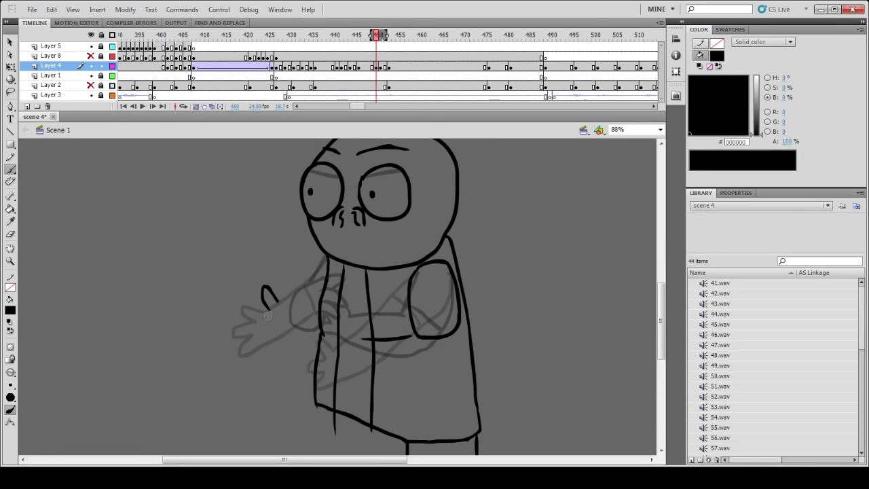
{"action": "mouse_move", "coordinate": [260, 294]}
{"action": "left_mouse_down"}
{"action": "mouse_move", "coordinate": [271, 319]}
{"action": "mouse_move", "coordinate": [281, 304]}
{"action": "left_mouse_up"}
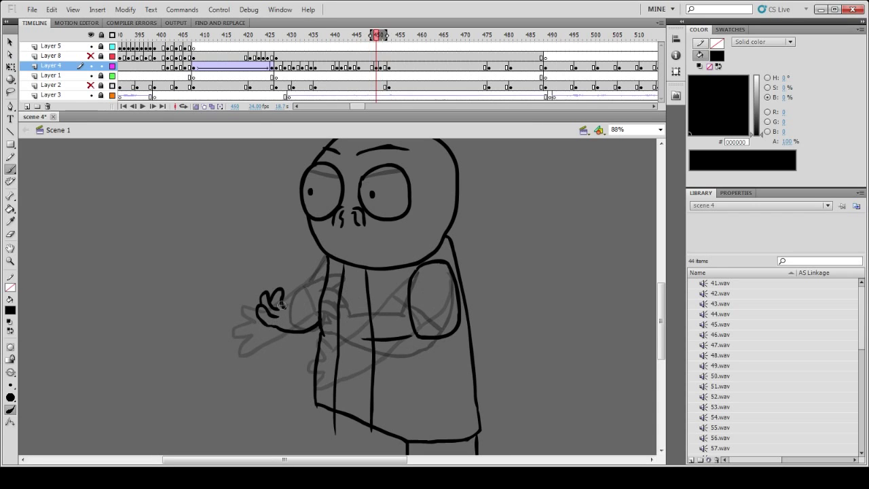
Step: Draw the near arm bent forward at frame 450, erase the overlapping shirt lines and compare it with the neighbouring frames
{"action": "key", "text": "comma"}
{"action": "key", "text": "period"}
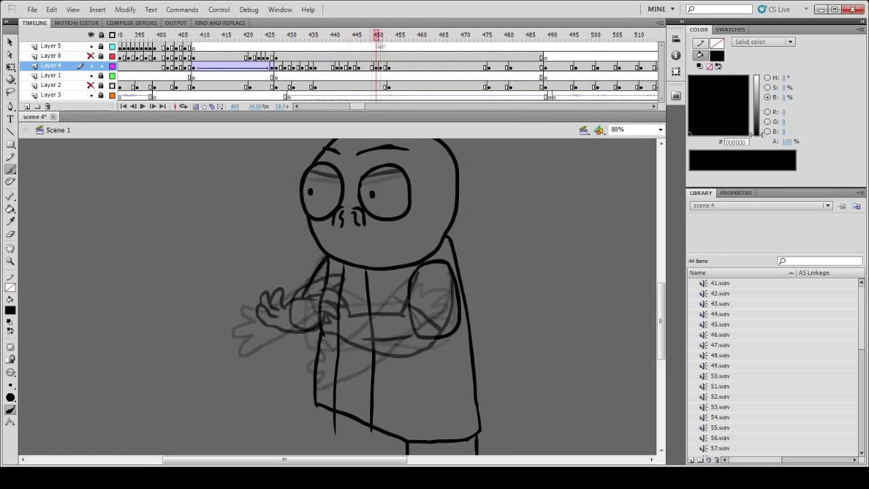
{"action": "key", "text": "comma"}
{"action": "key", "text": "period"}
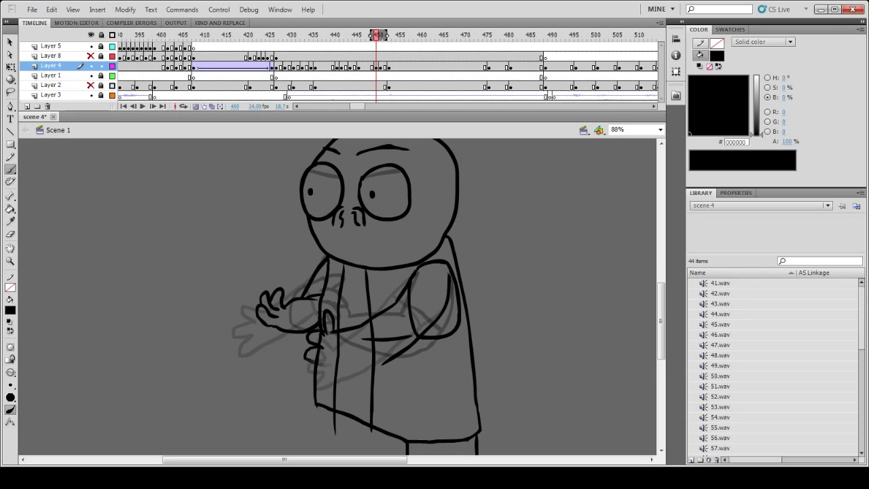
{"action": "key", "text": "e"}
{"action": "key", "text": "alt+shift+o"}
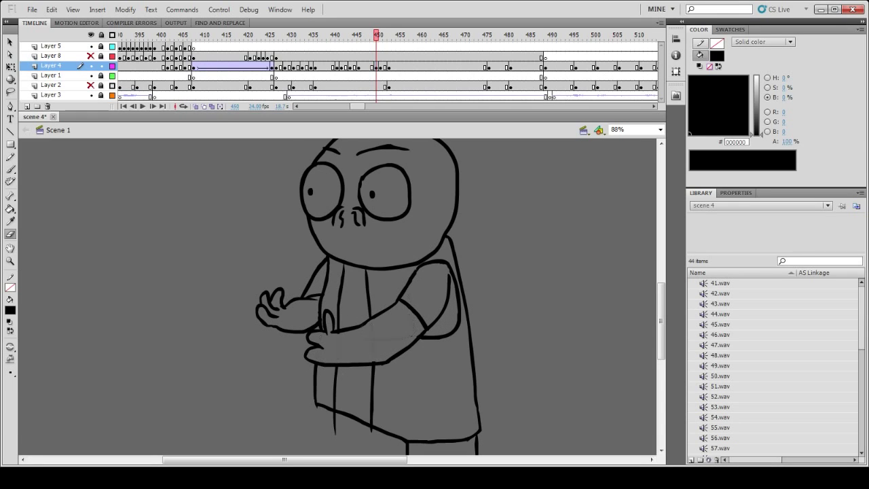
{"action": "key", "text": "comma"}
{"action": "key", "text": "comma"}
{"action": "key", "text": "period"}
{"action": "key", "text": "period"}
{"action": "key", "text": "alt+shift+o"}
{"action": "key", "text": "b"}
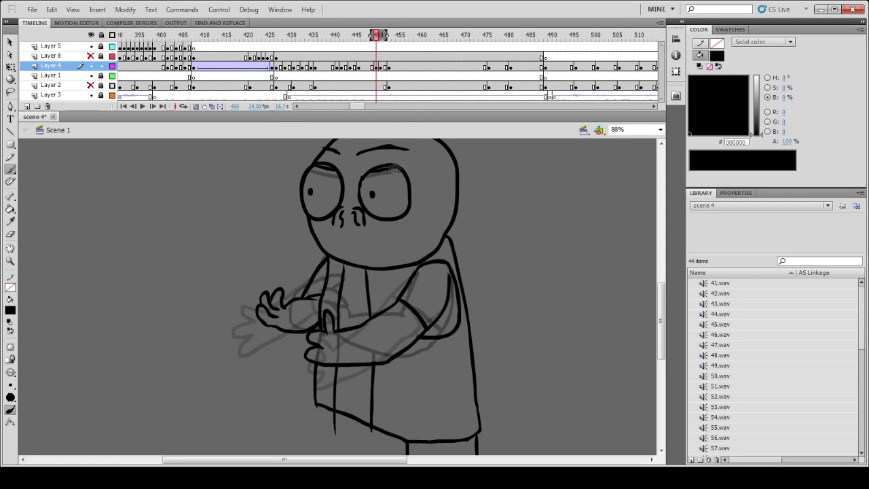
Step: Draw a nearly crossed arms in-between at frame 452 on Layer 4, erase overlapping lines and step back through the motion
{"action": "key", "text": "period"}
{"action": "key", "text": "period"}
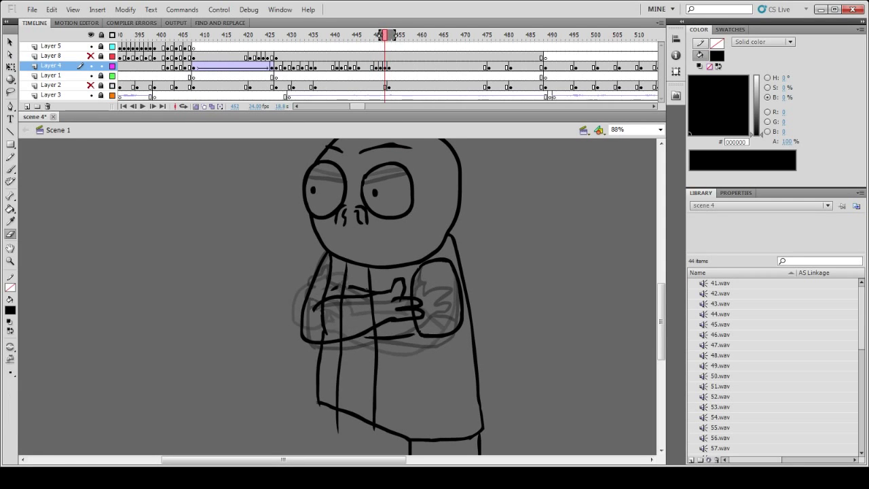
{"action": "key", "text": "comma"}
{"action": "key", "text": "period"}
{"action": "key", "text": "b"}
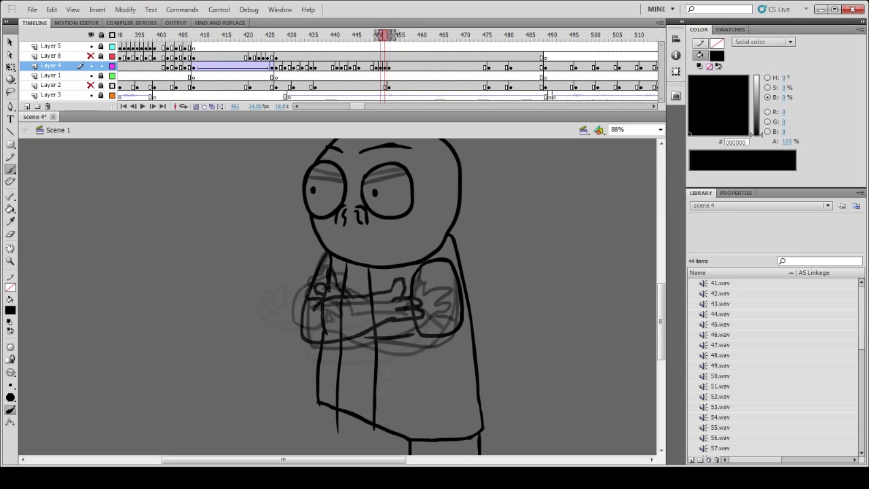
{"action": "key", "text": "e"}
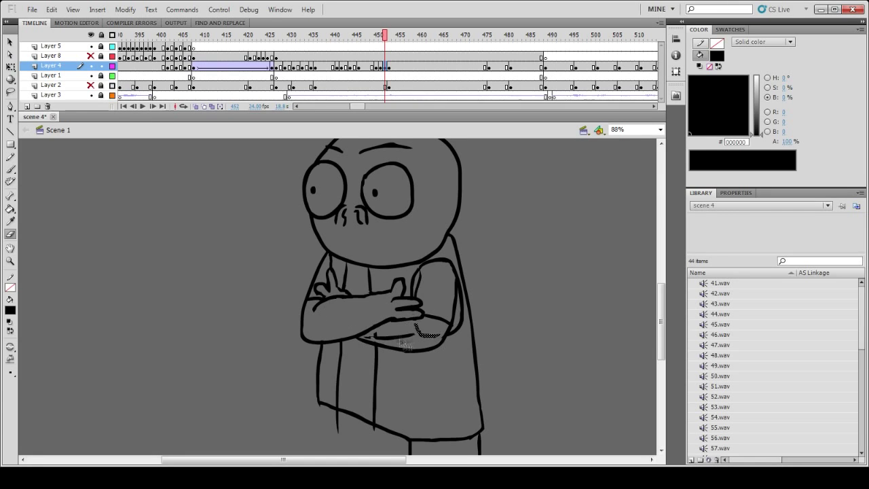
{"action": "key", "text": "comma"}
{"action": "key", "text": "comma"}
{"action": "key", "text": "comma"}
{"action": "key", "text": "comma"}
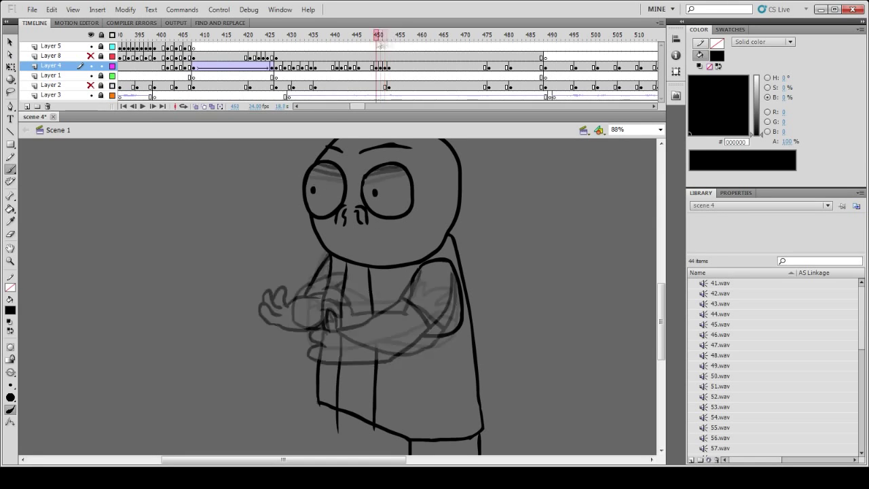
Step: At frame 475 on Layer 4, draw the in-between head outline midway between the onion-skinned poses
{"action": "left_click", "coordinate": [528, 35]}
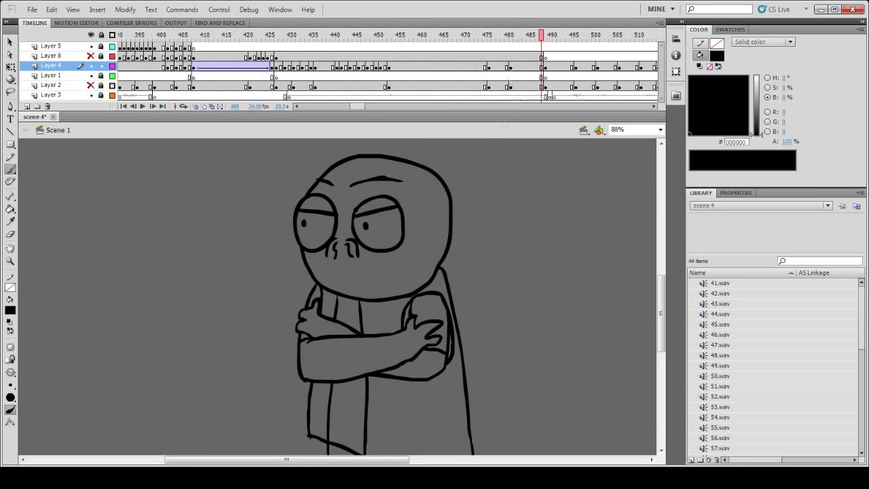
{"action": "left_click", "coordinate": [486, 35]}
{"action": "left_click_drag", "start_coordinate": [326, 248], "coordinate": [478, 257]}
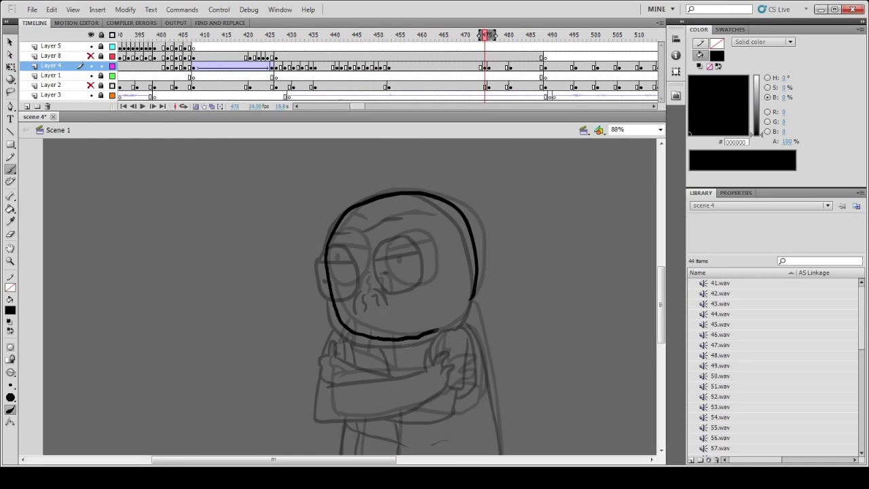
{"action": "scroll", "coordinate": [396, 298], "scroll_direction": "right", "scroll_amount": 2}
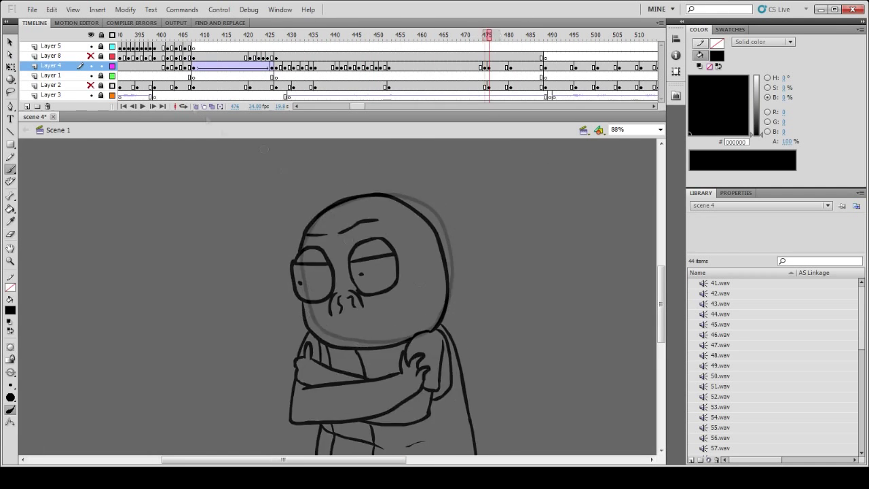
Step: Draw both eyes with half-closed eyelids and pupils on the head at frame 475, erasing the outline behind the far eye
{"action": "left_click_drag", "start_coordinate": [303, 239], "coordinate": [305, 290]}
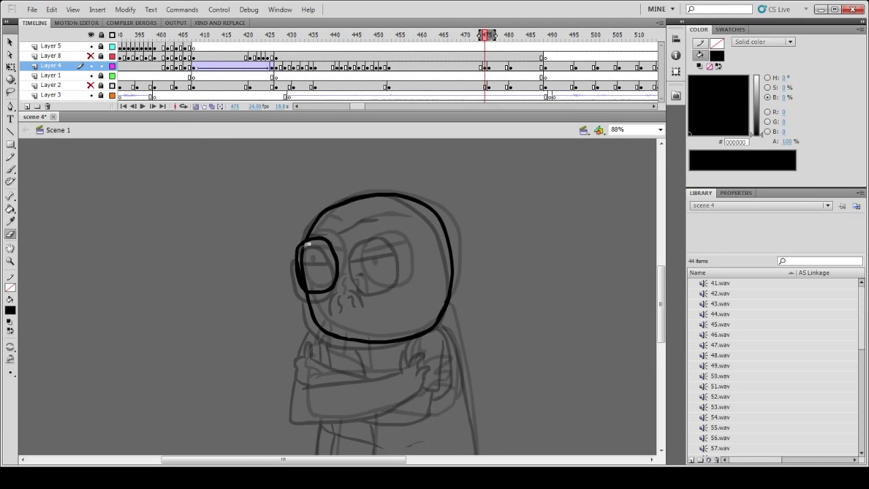
{"action": "mouse_move", "coordinate": [358, 248]}
{"action": "left_mouse_down"}
{"action": "mouse_move", "coordinate": [405, 280]}
{"action": "mouse_move", "coordinate": [358, 250]}
{"action": "left_mouse_up"}
{"action": "left_click_drag", "start_coordinate": [297, 256], "coordinate": [319, 257]}
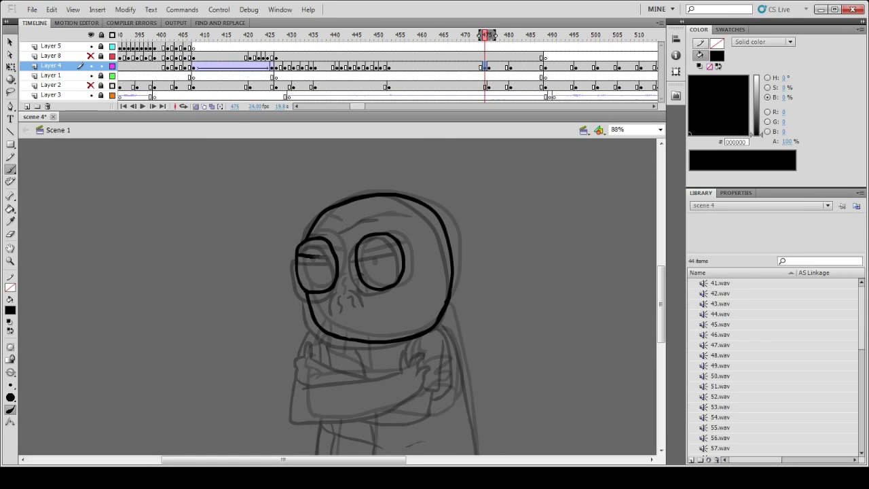
{"action": "left_click", "coordinate": [367, 258]}
{"action": "left_click", "coordinate": [306, 266]}
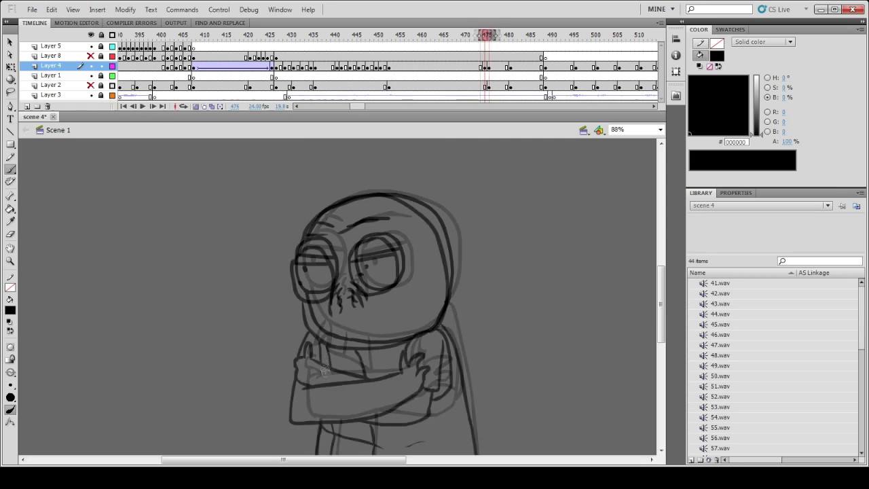
Step: Draw the crossed arms and both hands at frame 475 between the onion-skinned poses
{"action": "scroll", "coordinate": [382, 322], "scroll_direction": "down", "scroll_amount": 7}
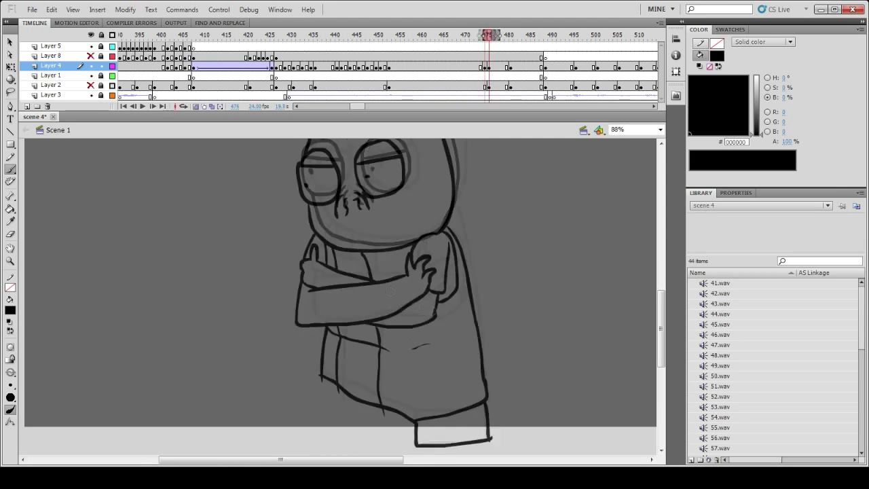
{"action": "left_click_drag", "start_coordinate": [312, 285], "coordinate": [381, 275]}
{"action": "left_click_drag", "start_coordinate": [319, 232], "coordinate": [311, 319]}
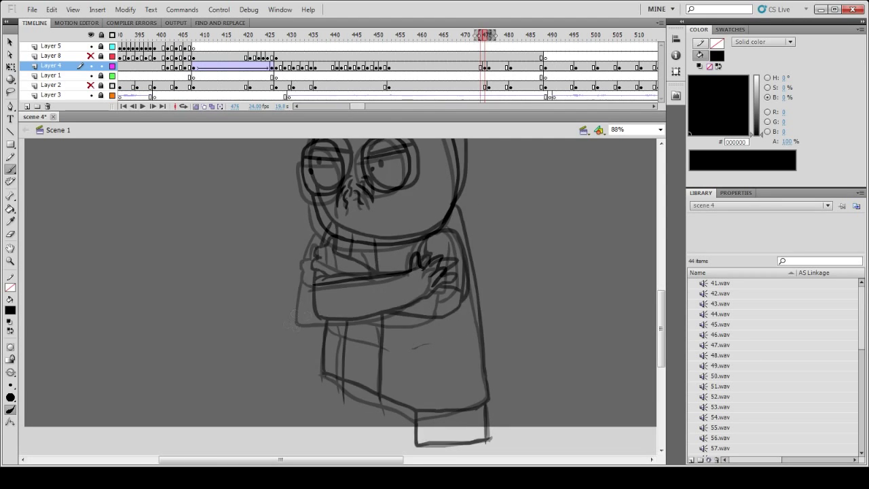
{"action": "left_click_drag", "start_coordinate": [422, 264], "coordinate": [441, 279]}
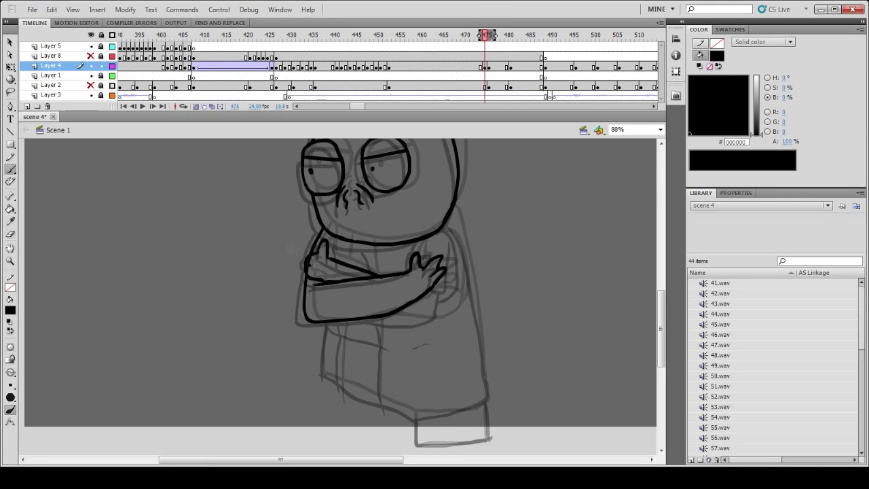
{"action": "key", "text": "b"}
Step: Draw the shirt's vertical lines and the near shoulder and back outline at frame 475
{"action": "scroll", "coordinate": [370, 326], "scroll_direction": "down", "scroll_amount": 1}
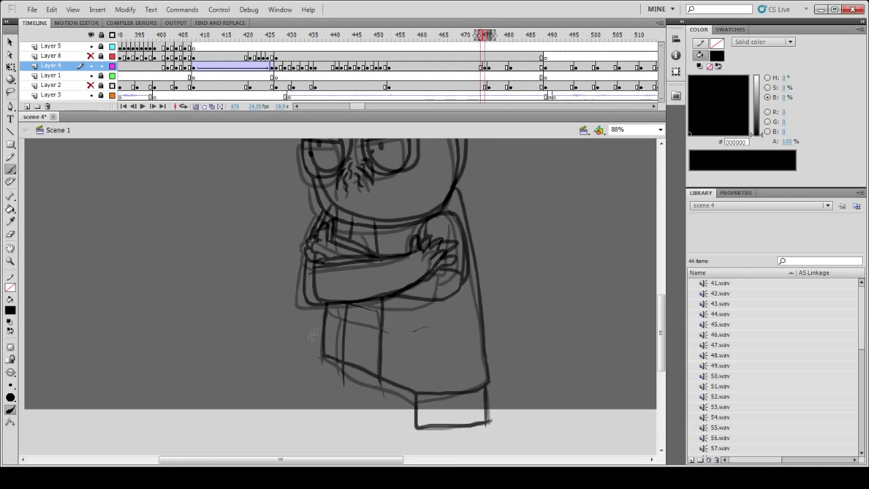
{"action": "mouse_move", "coordinate": [327, 306]}
{"action": "left_mouse_down"}
{"action": "mouse_move", "coordinate": [323, 362]}
{"action": "mouse_move", "coordinate": [343, 381]}
{"action": "left_mouse_up"}
{"action": "left_click_drag", "start_coordinate": [379, 310], "coordinate": [382, 404]}
{"action": "left_click_drag", "start_coordinate": [456, 214], "coordinate": [471, 281]}
{"action": "scroll", "coordinate": [408, 286], "scroll_direction": "down", "scroll_amount": 1}
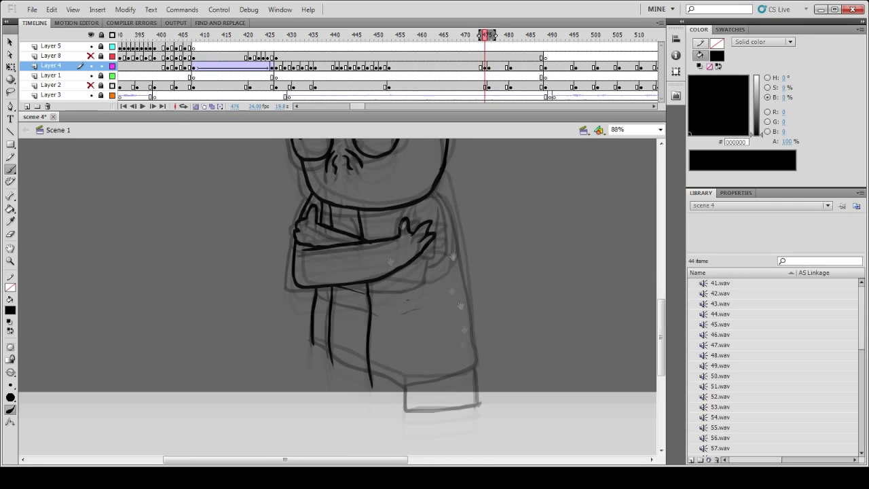
Step: Retime the Layer 4 keyframes just before frame 475 and prepare frame 472 for another in-between drawing
{"action": "scroll", "coordinate": [370, 299], "scroll_direction": "up", "scroll_amount": 5}
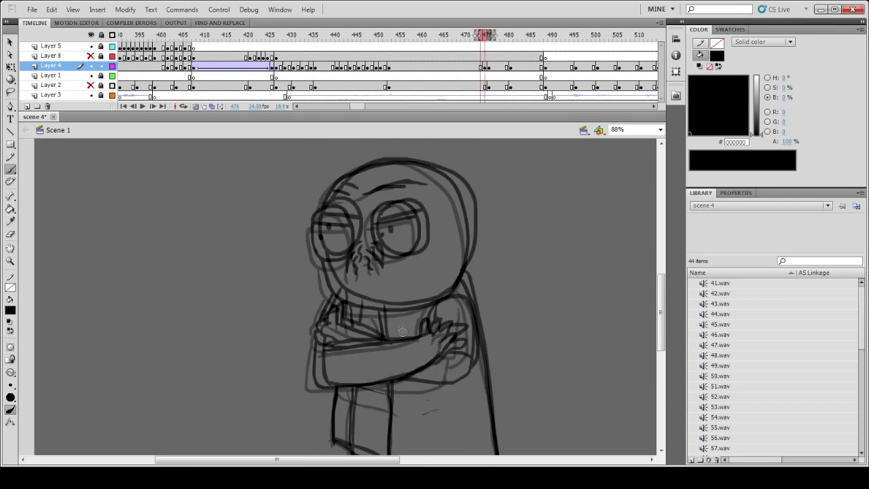
{"action": "mouse_move", "coordinate": [487, 35]}
{"action": "left_mouse_down"}
{"action": "mouse_move", "coordinate": [501, 46]}
{"action": "mouse_move", "coordinate": [486, 39]}
{"action": "mouse_move", "coordinate": [550, 41]}
{"action": "mouse_move", "coordinate": [483, 41]}
{"action": "left_mouse_up"}
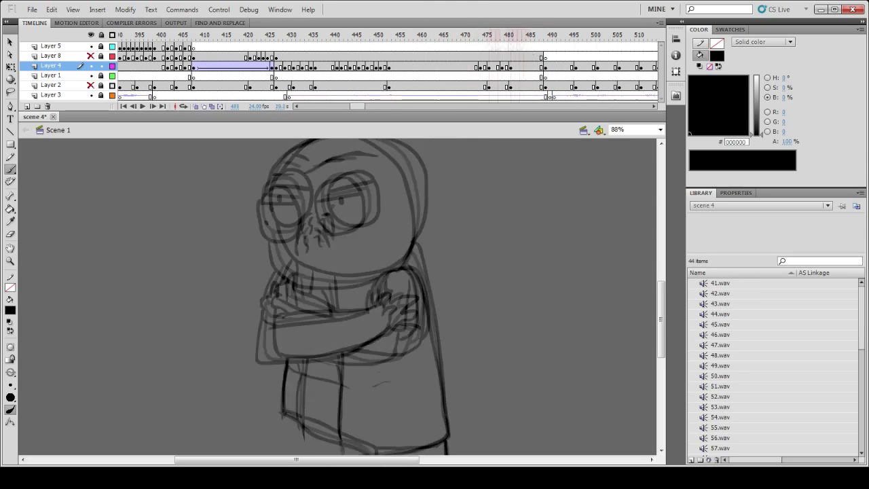
{"action": "mouse_move", "coordinate": [346, 80]}
{"action": "left_mouse_down"}
{"action": "mouse_move", "coordinate": [311, 68]}
{"action": "mouse_move", "coordinate": [473, 68]}
{"action": "left_mouse_up"}
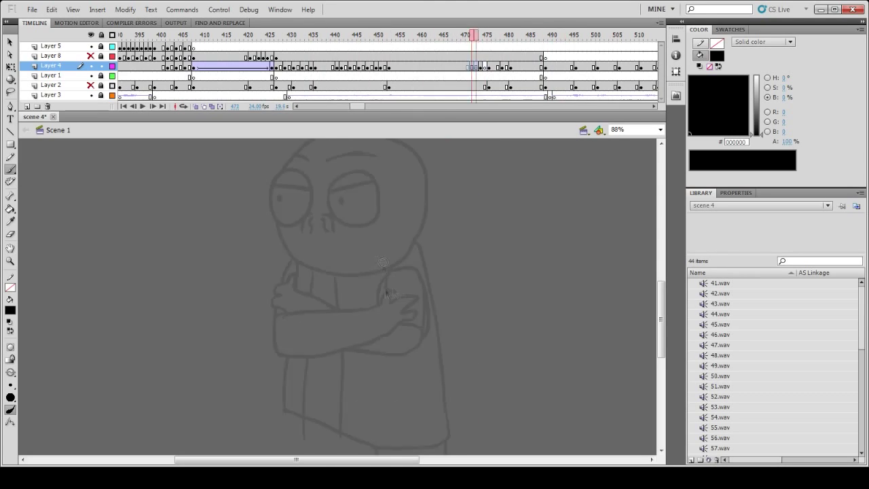